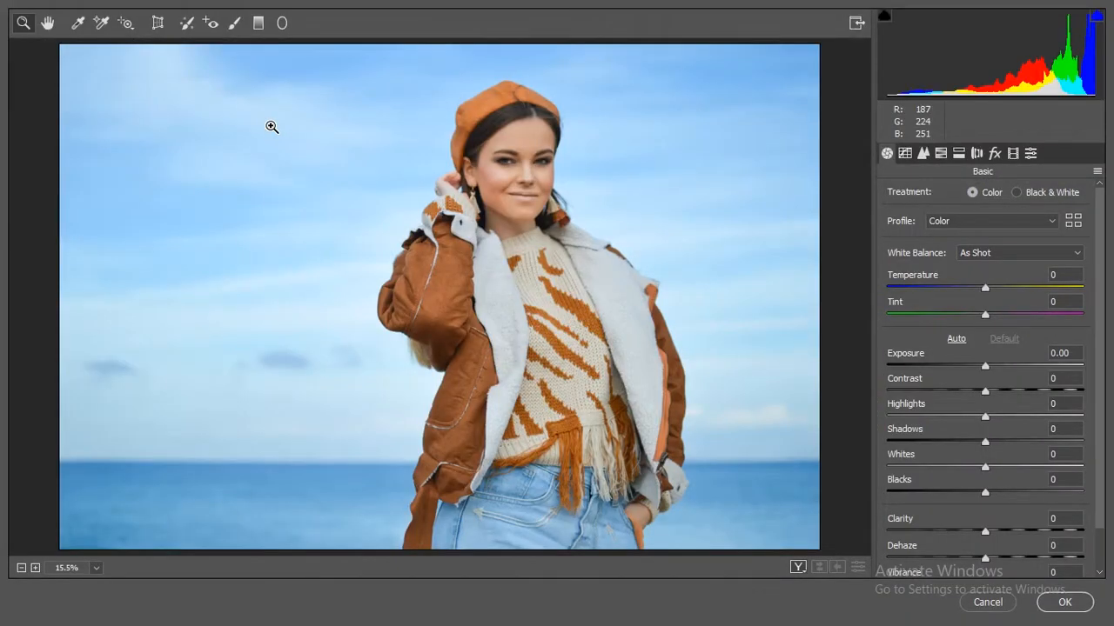
Set Exposure to +0.25, Contrast to +28, Highlights to -100 and Shadows to +64 in the basic adjustments.
scroll(986, 321, down, 1)
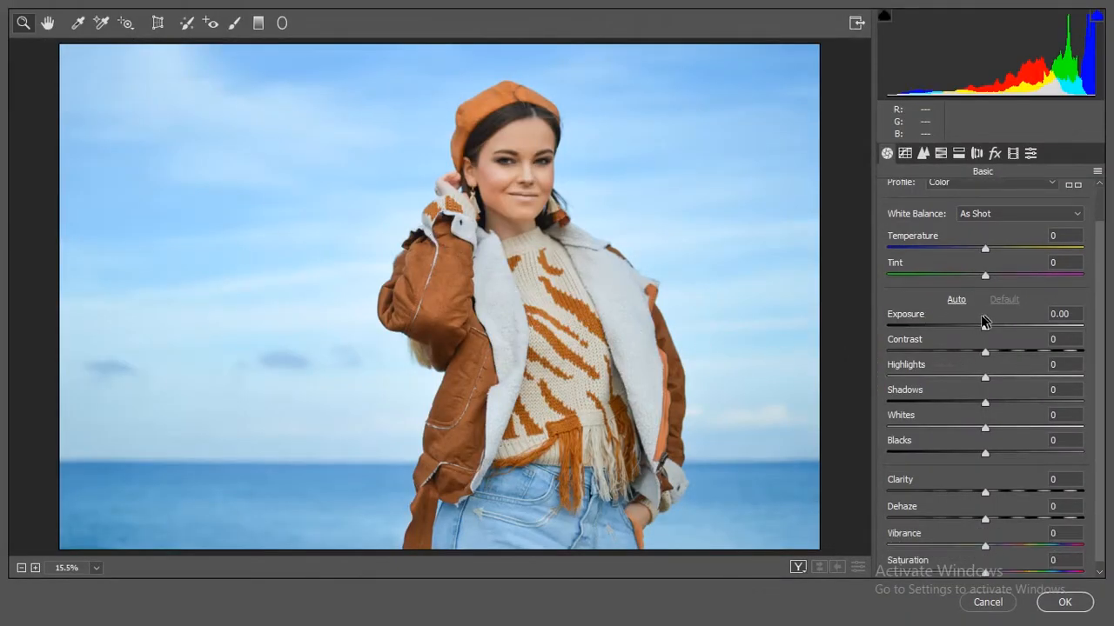
scroll(984, 321, down, 1)
drag(984, 305, 990, 306)
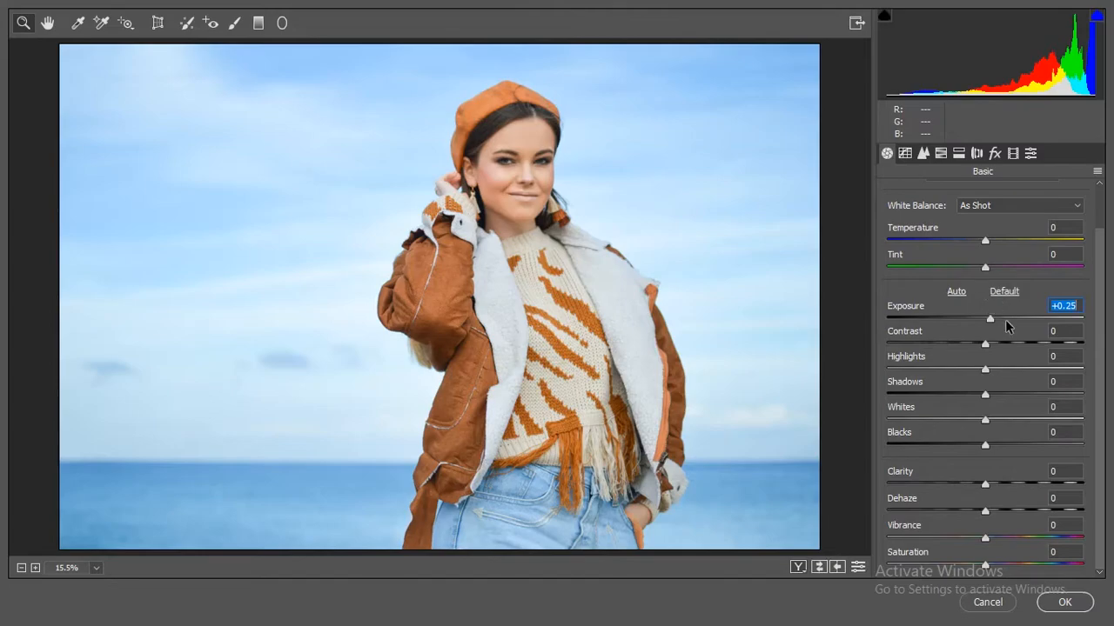
drag(997, 331, 830, 361)
drag(944, 379, 1048, 401)
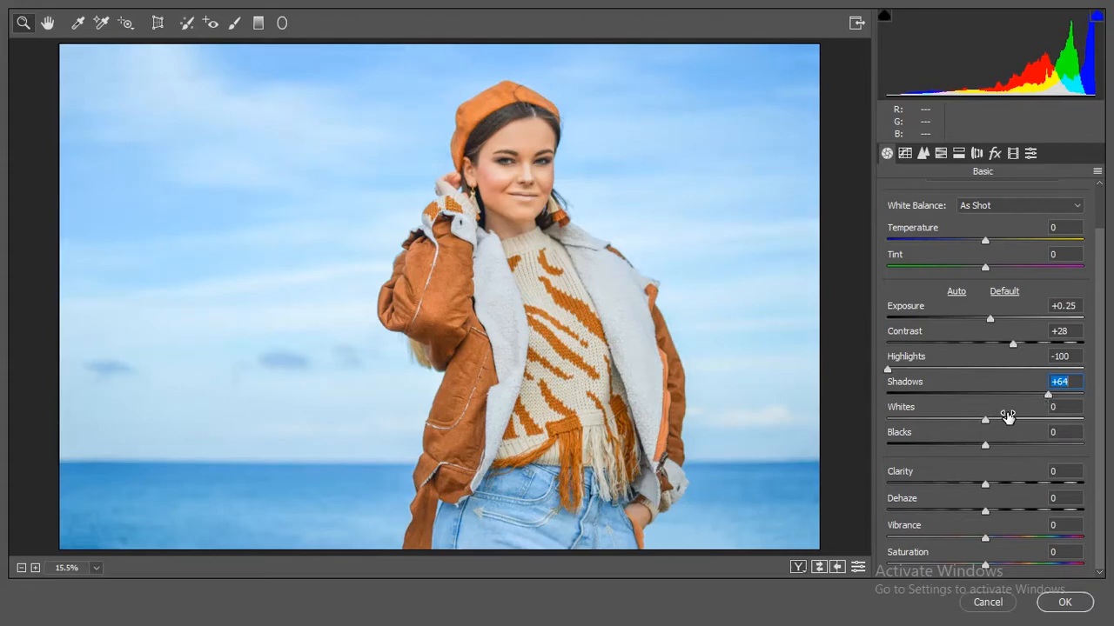
Set Whites to -100 and Blacks to -45, and raise Shadows to +85.
drag(1006, 417, 857, 403)
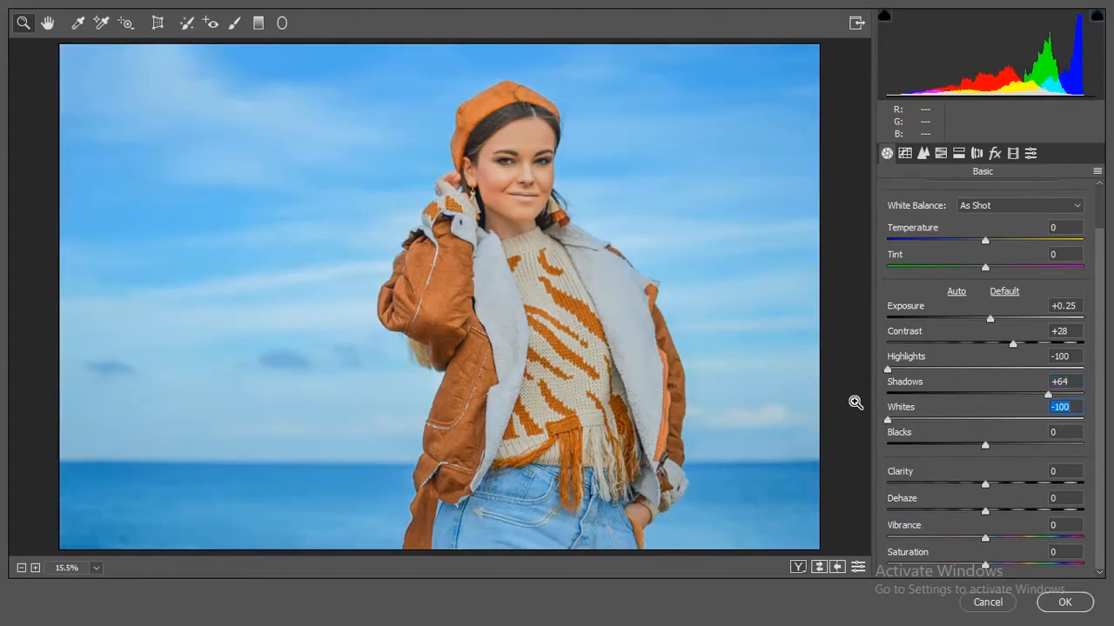
drag(990, 435, 955, 432)
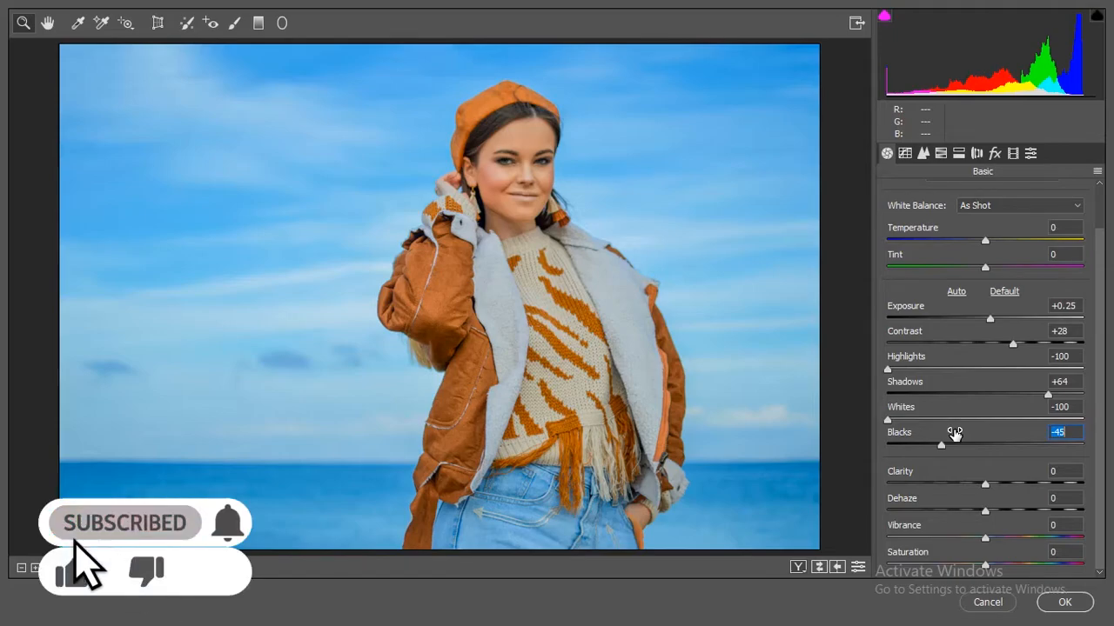
drag(1048, 394, 1070, 396)
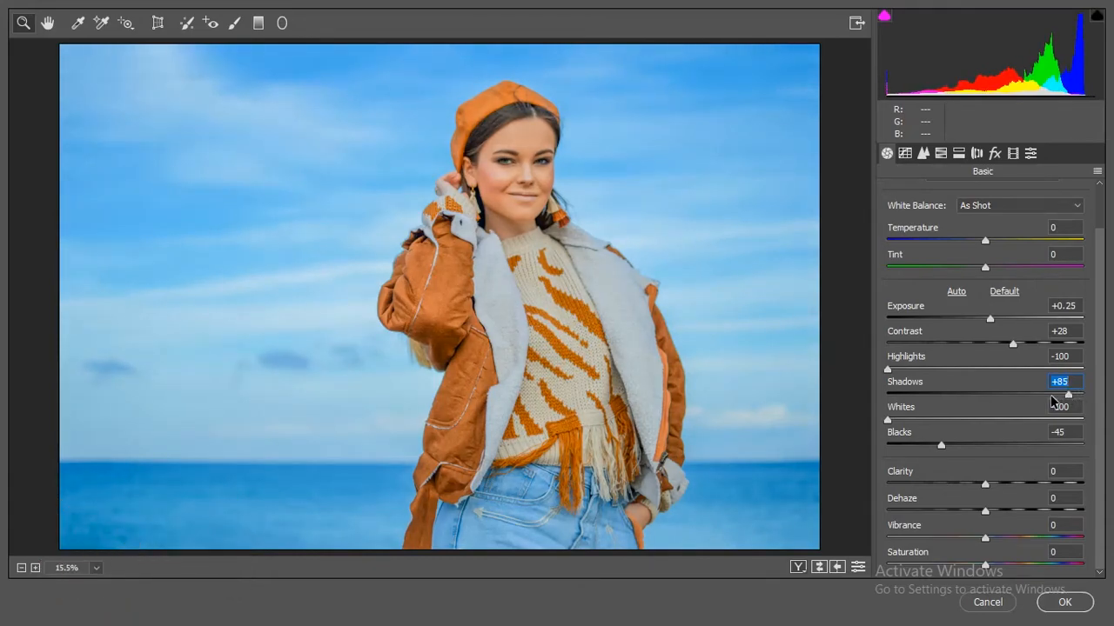
Warm the white balance by setting Temperature to +6 and Tint to +2.
drag(992, 227, 998, 227)
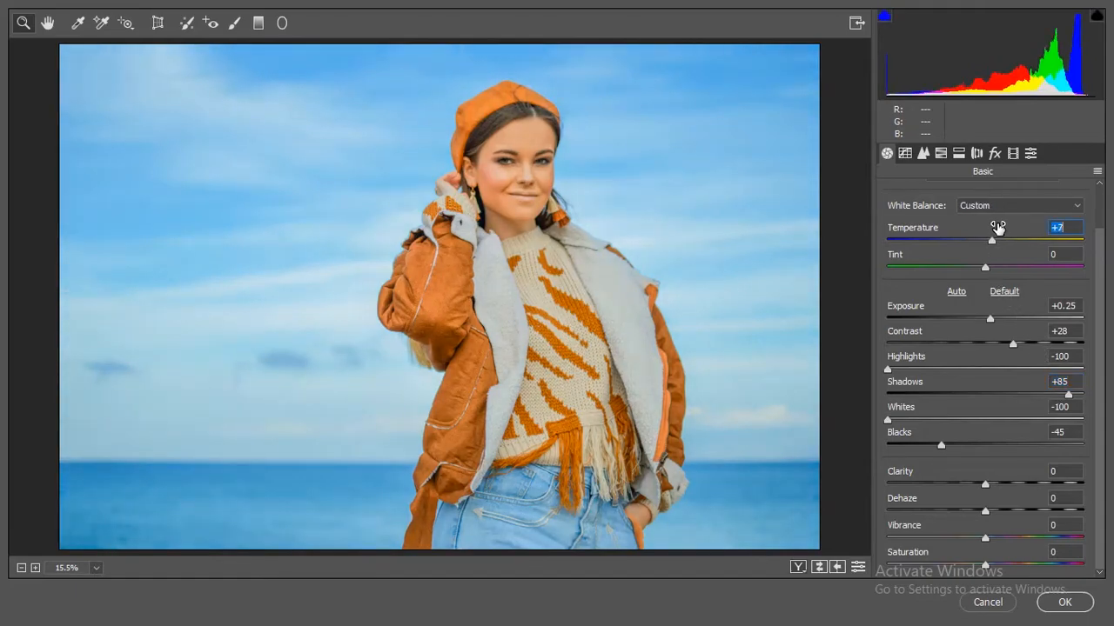
text(6)
key(Tab)
text(2)
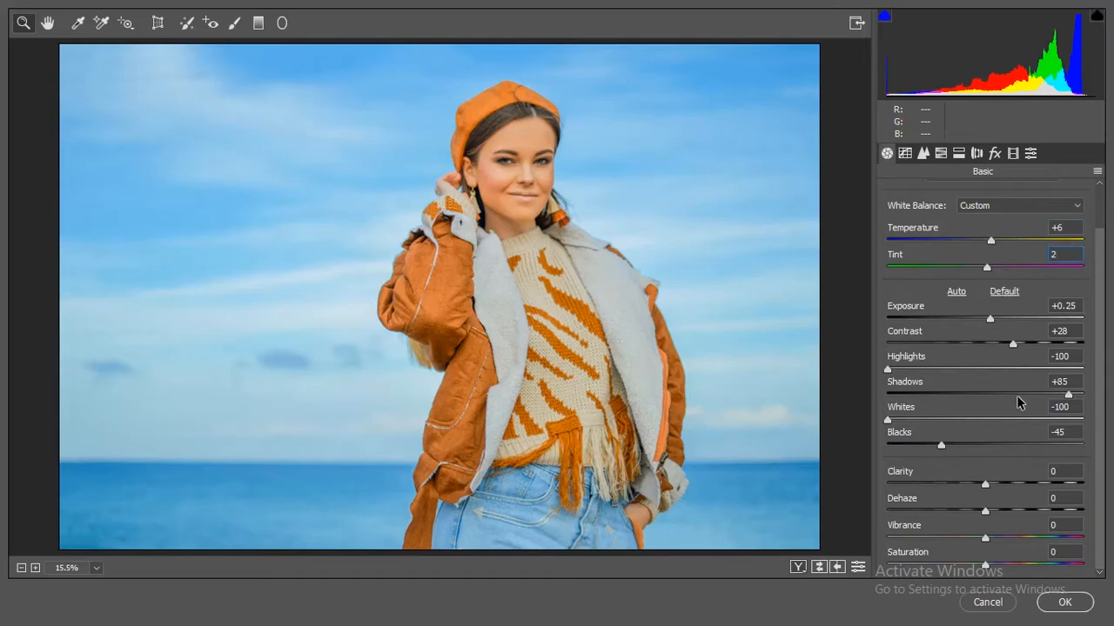
Set Clarity to +29, Dehaze to +8, Vibrance to +77 and Saturation to -29.
drag(1011, 468, 1031, 470)
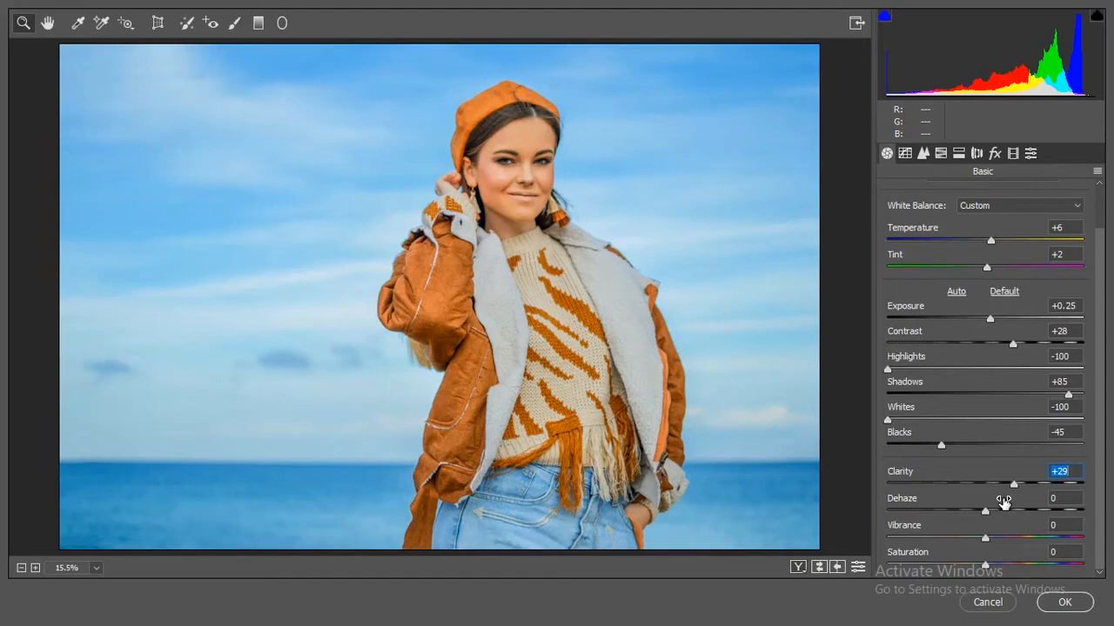
click(1053, 497)
text(8)
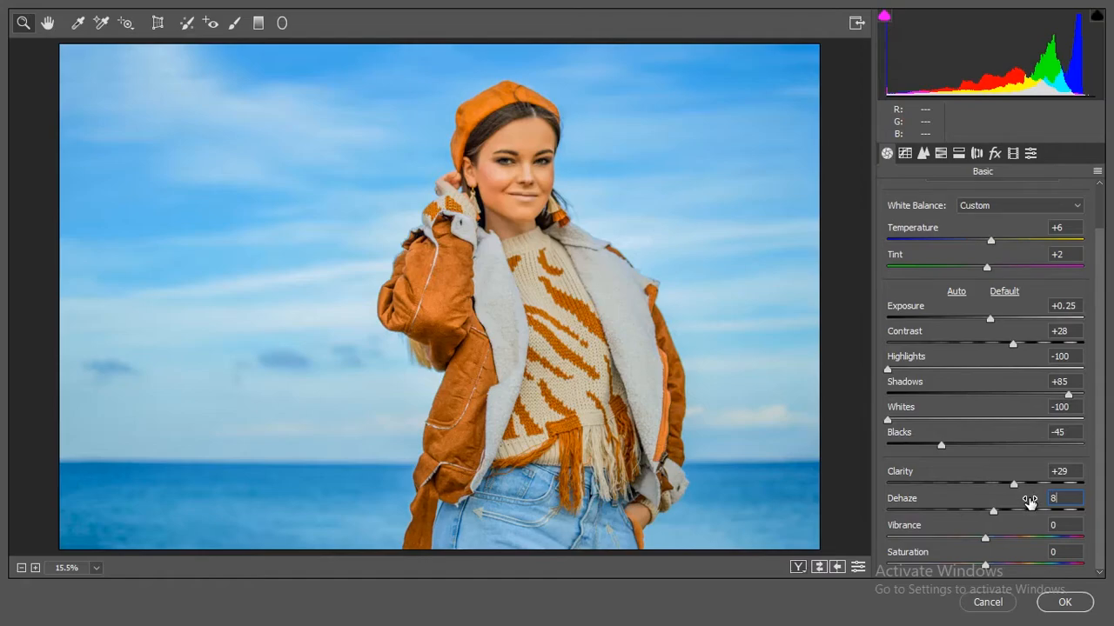
drag(1002, 528, 988, 549)
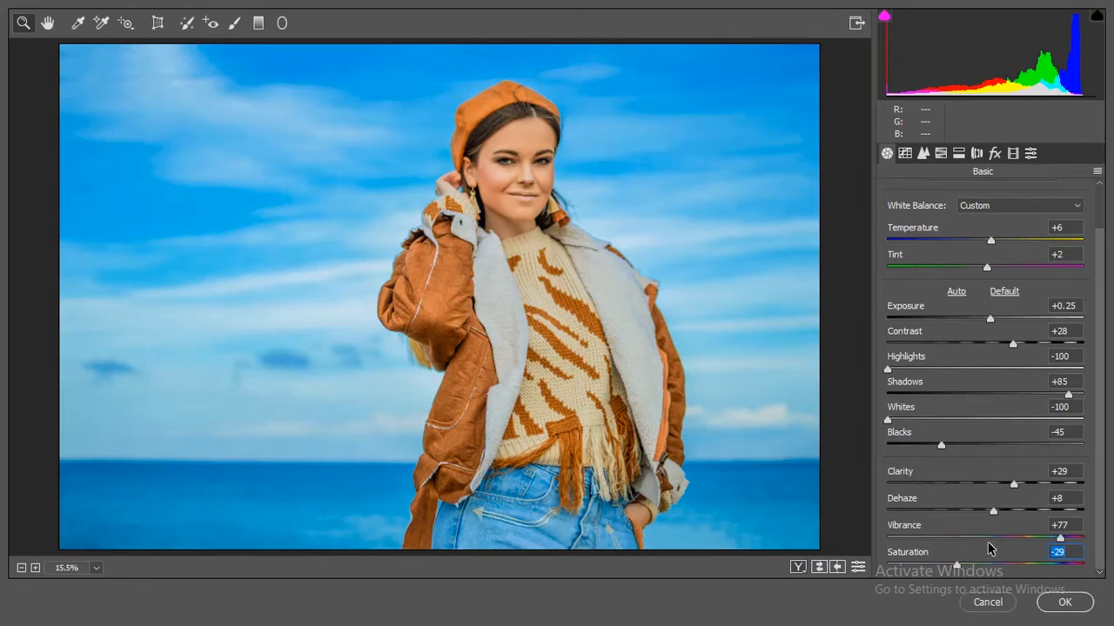
Shape the RGB point tone curve with input/output points at about 55/39, 128/112 and 193/181, and lift the black point to 0/22.
click(924, 157)
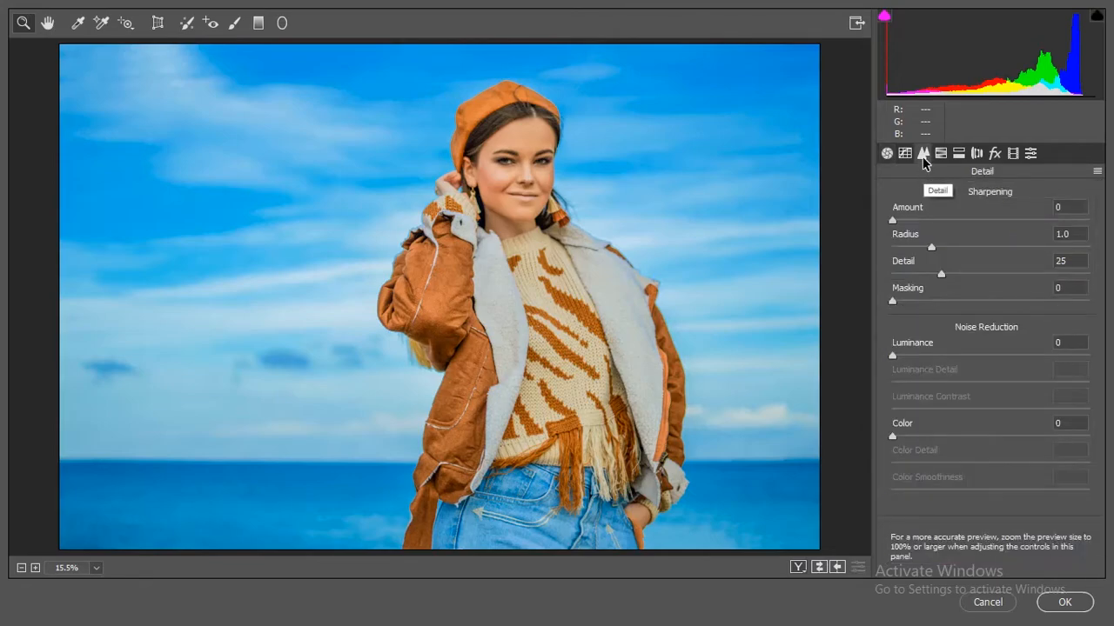
click(906, 157)
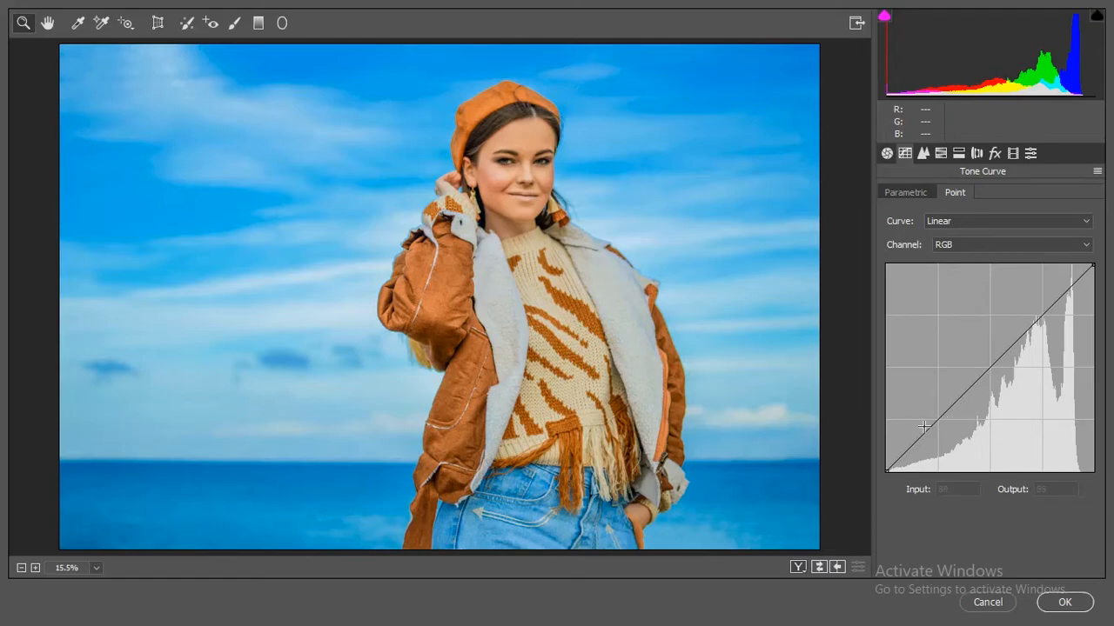
drag(937, 421, 931, 440)
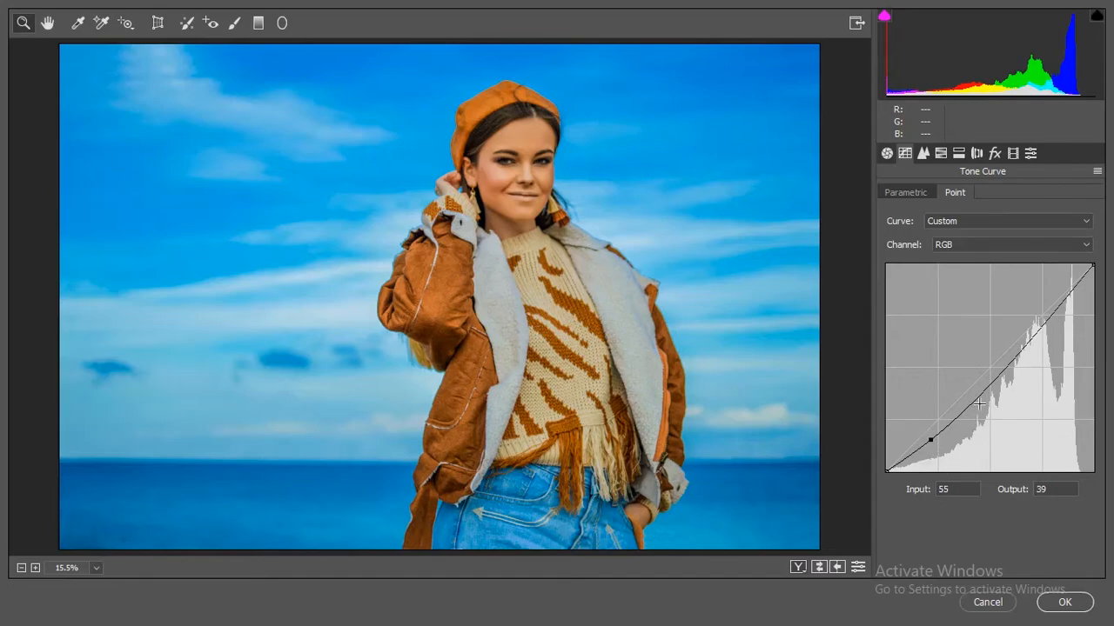
drag(989, 383, 990, 380)
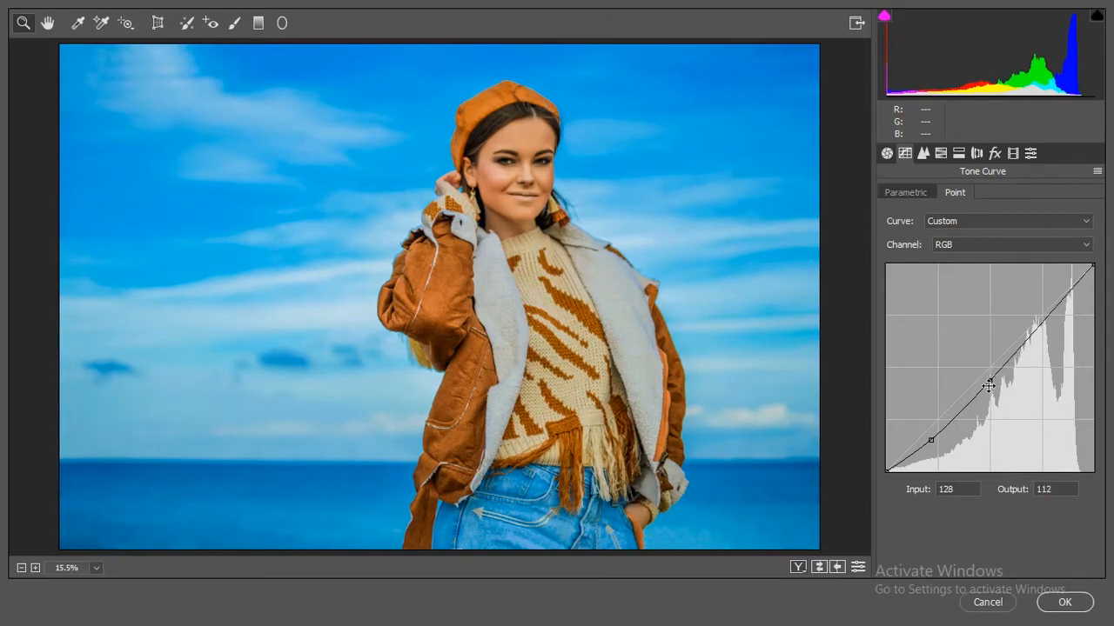
click(1044, 322)
drag(1041, 322, 1042, 324)
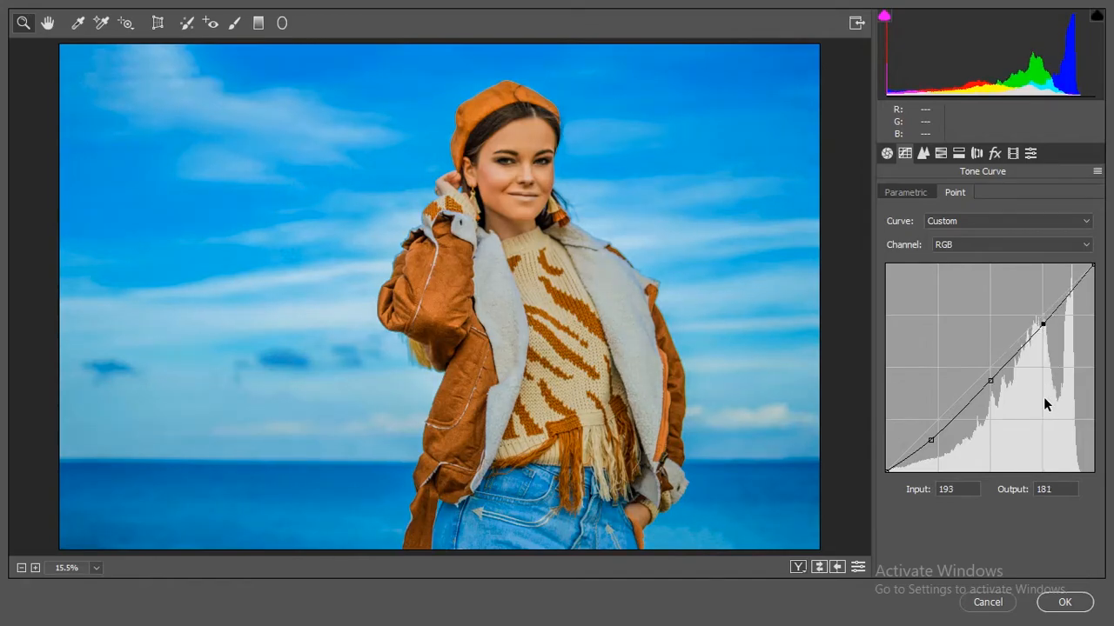
drag(889, 470, 880, 453)
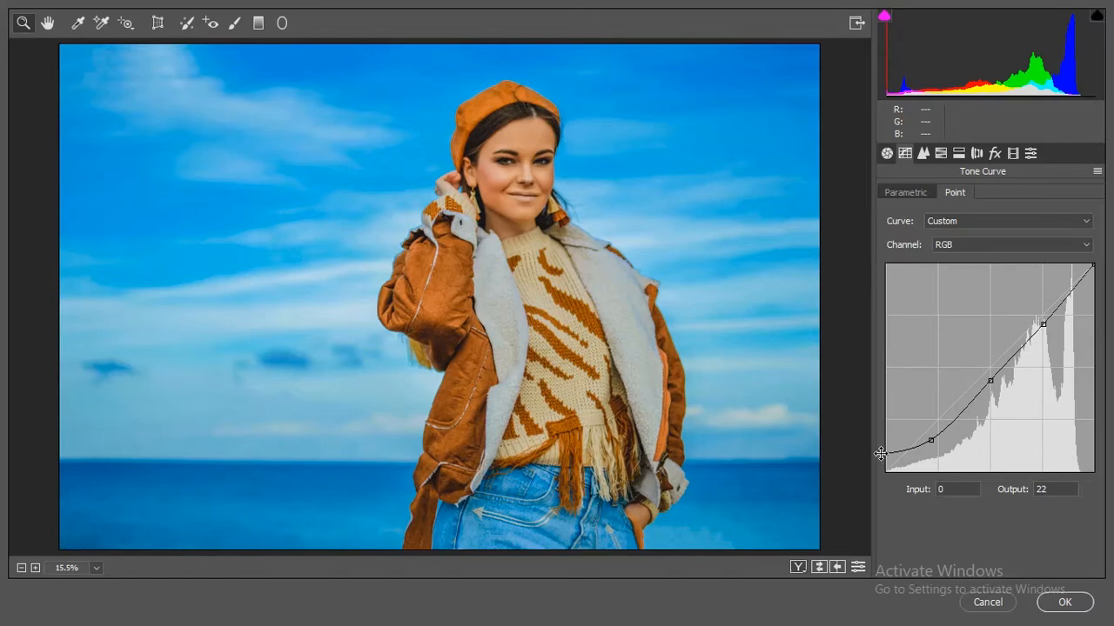
Set the sharpening Amount to 19 and add some luminance noise reduction.
click(921, 154)
click(925, 220)
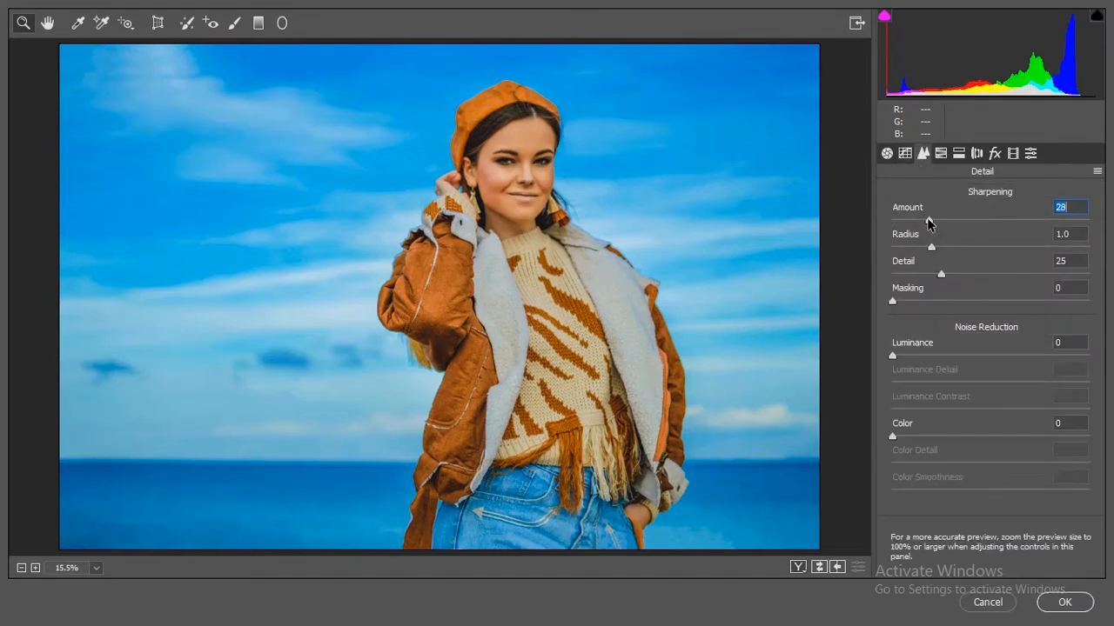
drag(922, 222, 917, 220)
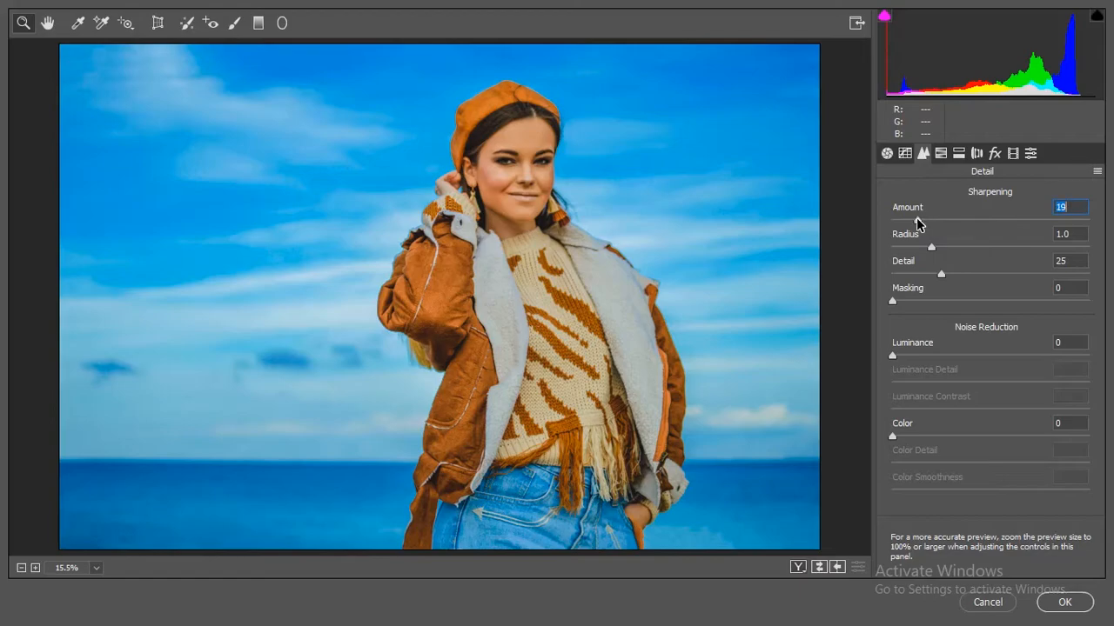
click(927, 355)
In the HSL hue adjustments, set Reds to +45, Oranges to -22, Yellows to -100 and Greens to -100.
click(941, 153)
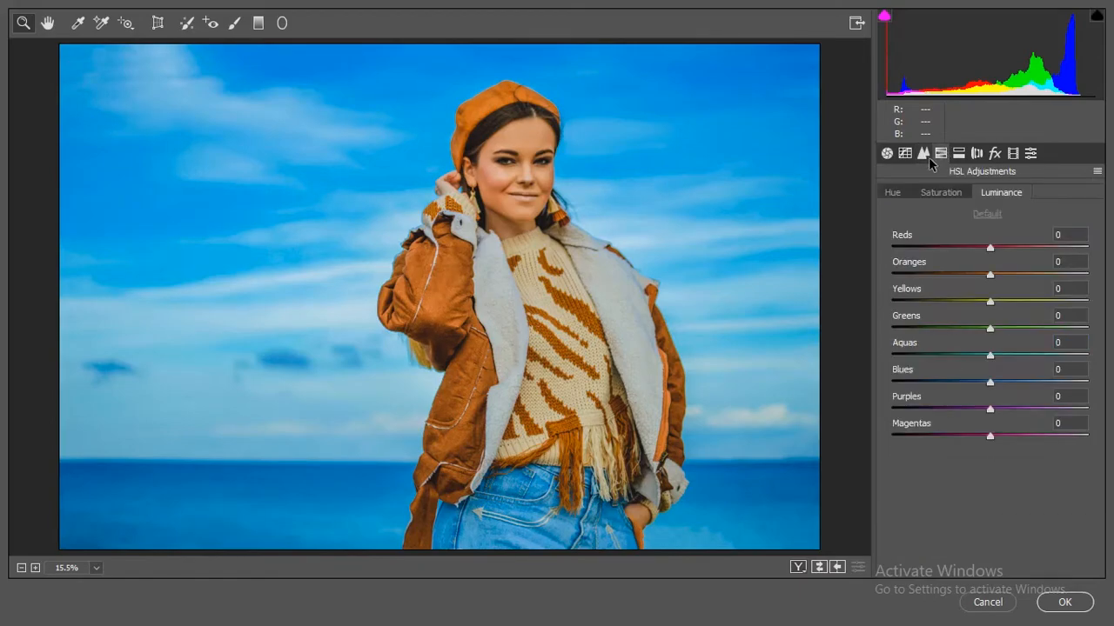
click(896, 192)
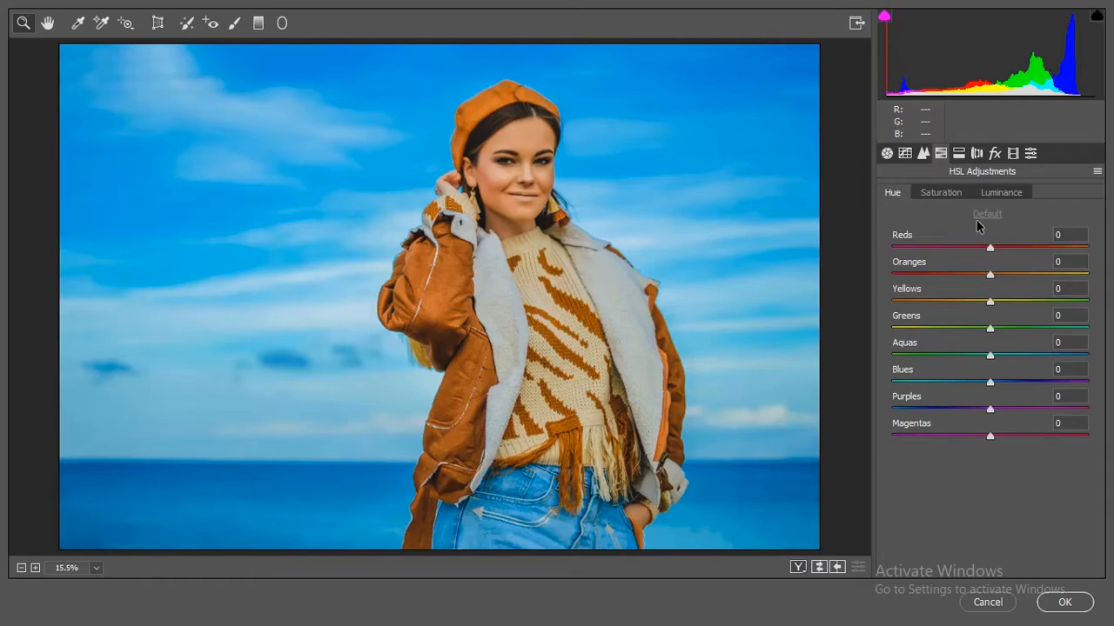
click(1063, 235)
text(45)
click(1062, 261)
text(-22)
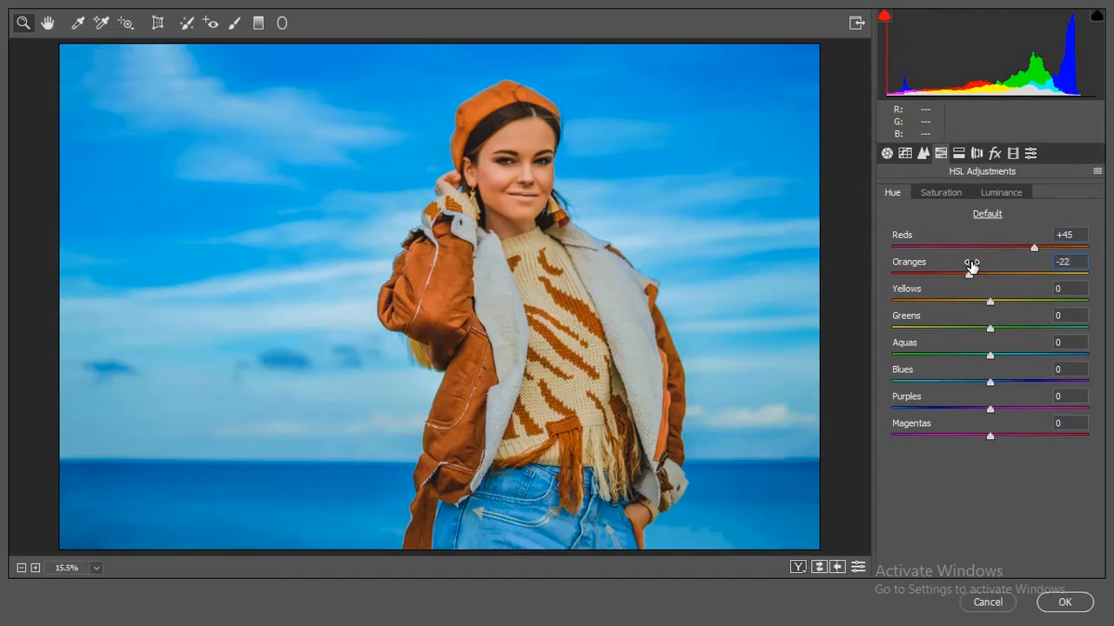
drag(1010, 297, 825, 287)
drag(1030, 320, 803, 306)
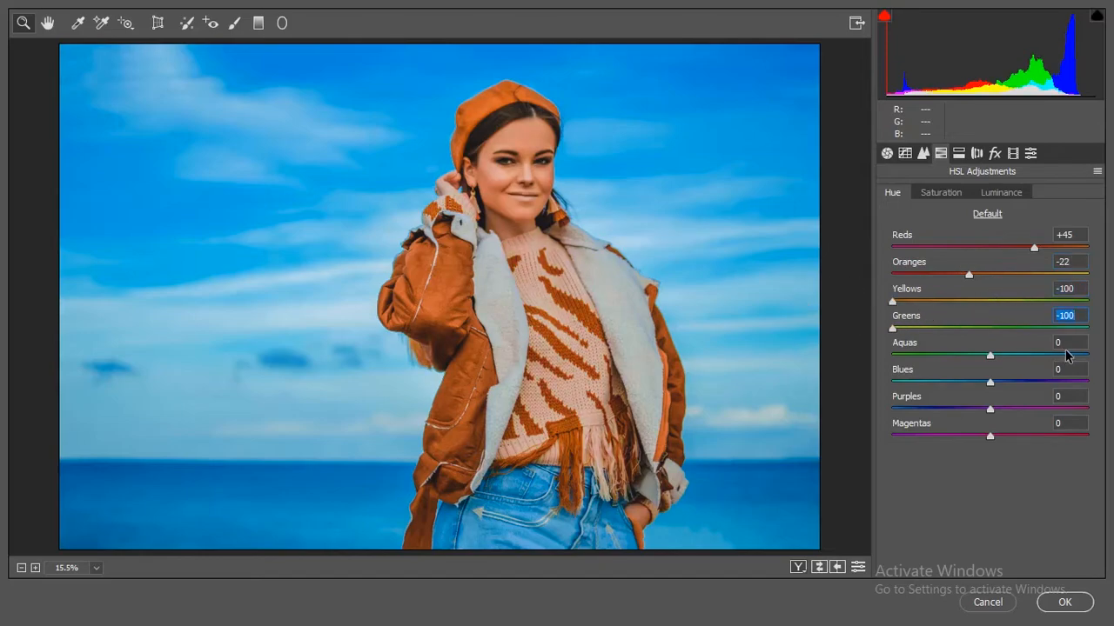
Set the hue of Aquas to +50, Blues to -100 and Purples to -31, and raise the Magentas hue.
click(963, 347)
text(50)
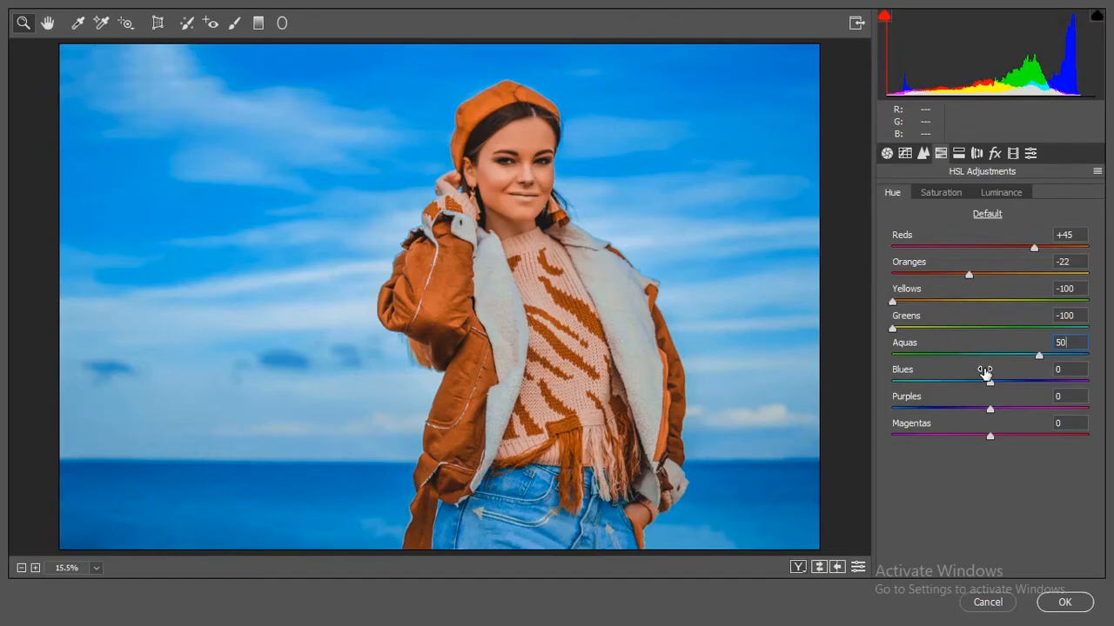
drag(984, 370, 814, 367)
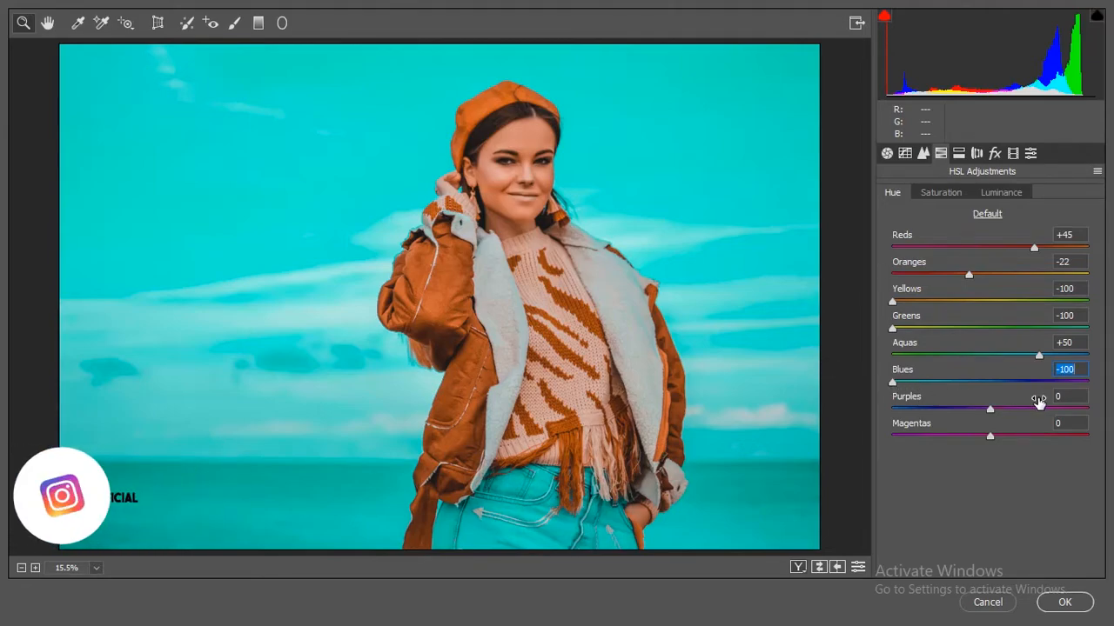
key(Tab)
text(-31)
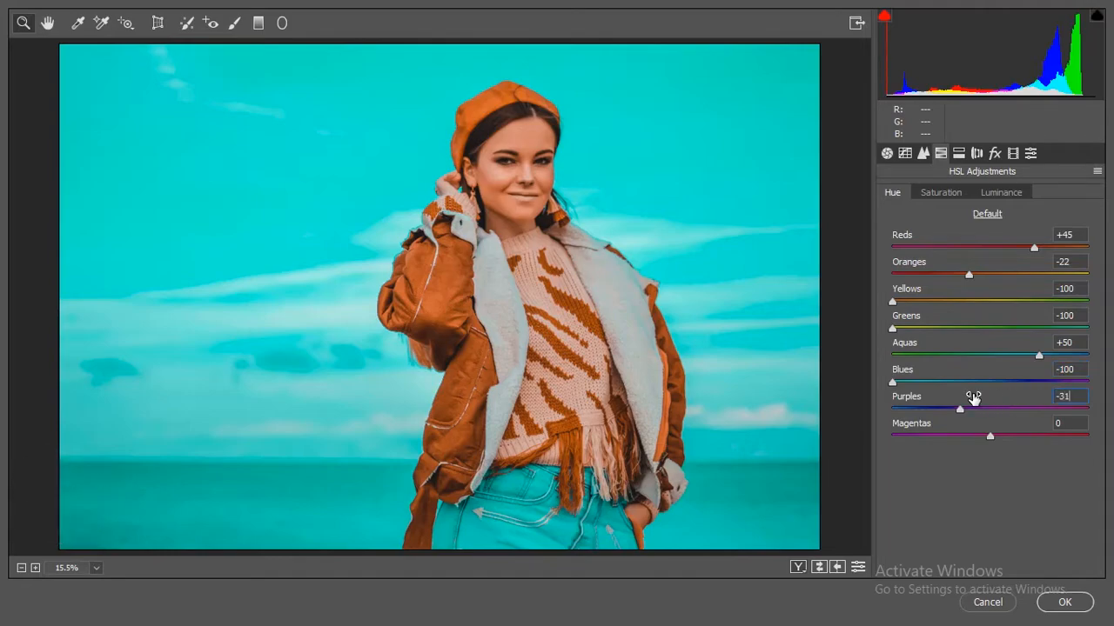
drag(991, 424, 1083, 424)
In the HSL saturation adjustments, set Reds to +96, Oranges to -6 and Yellows to -50.
click(933, 193)
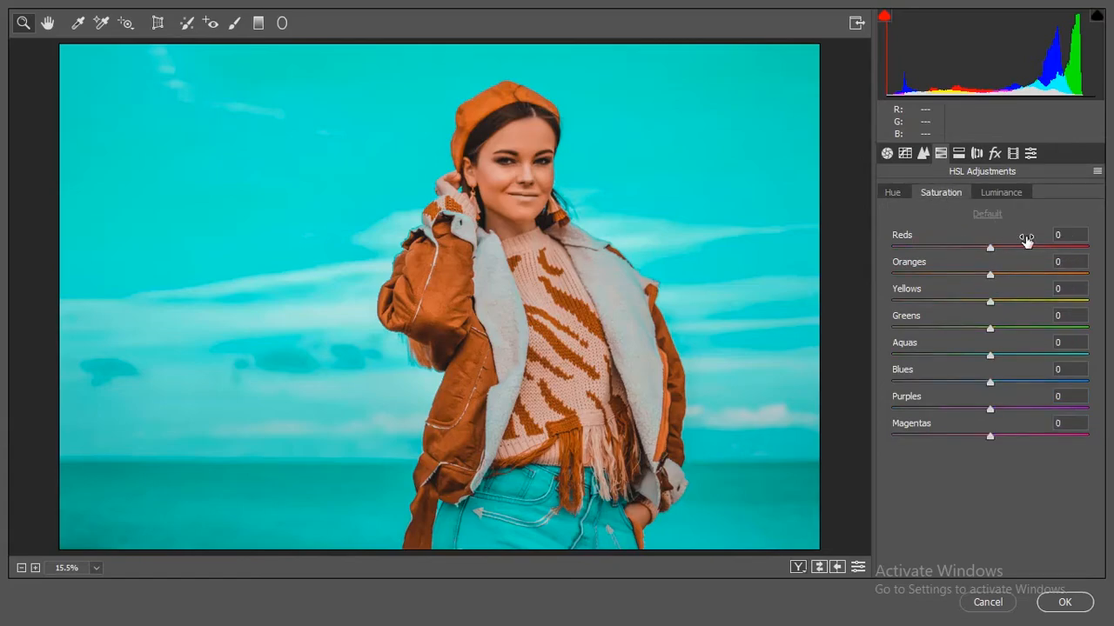
click(1070, 235)
text(96)
key(Tab)
text(-6)
click(1058, 290)
text(-50)
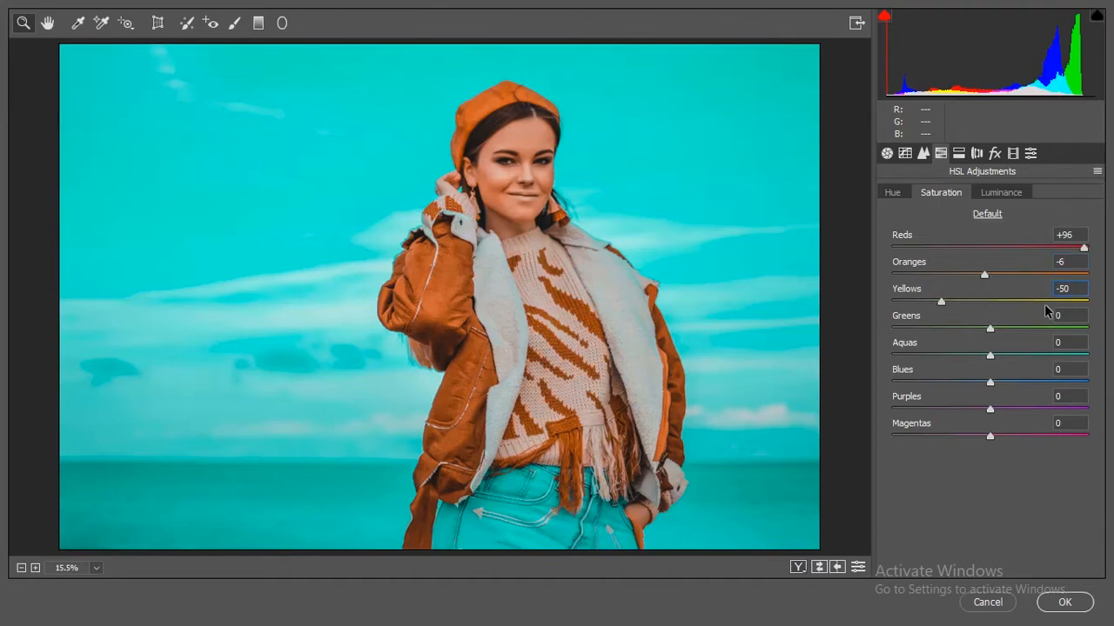
Set the saturation of Greens to -80, Aquas to -44 and Blues to -61, and lower the Purples saturation.
click(1069, 315)
text(-80)
key(Tab)
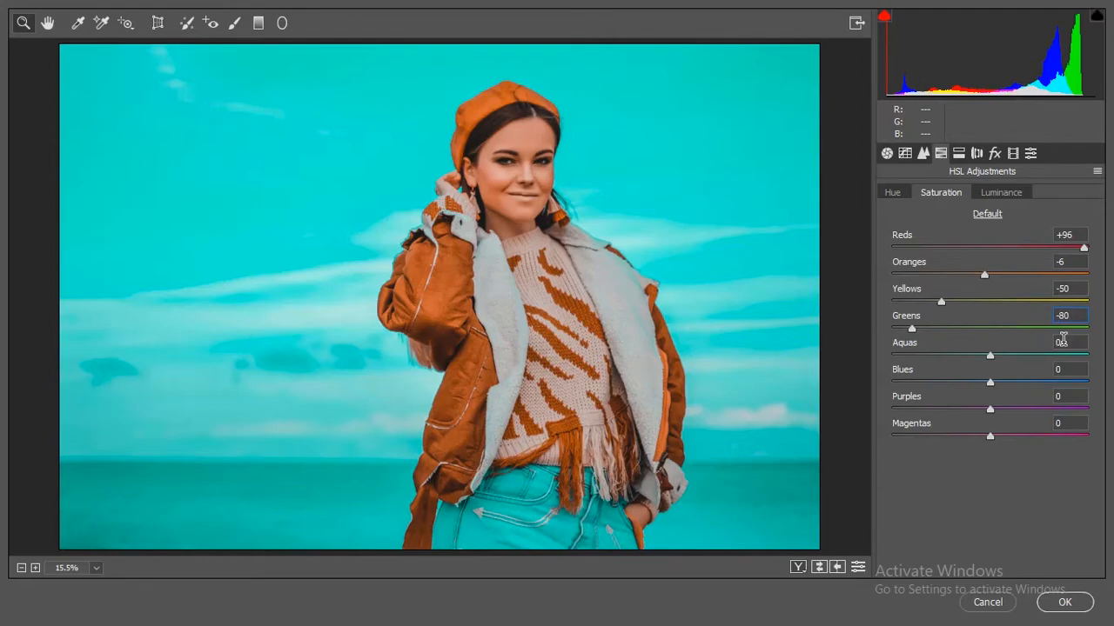
text(-44)
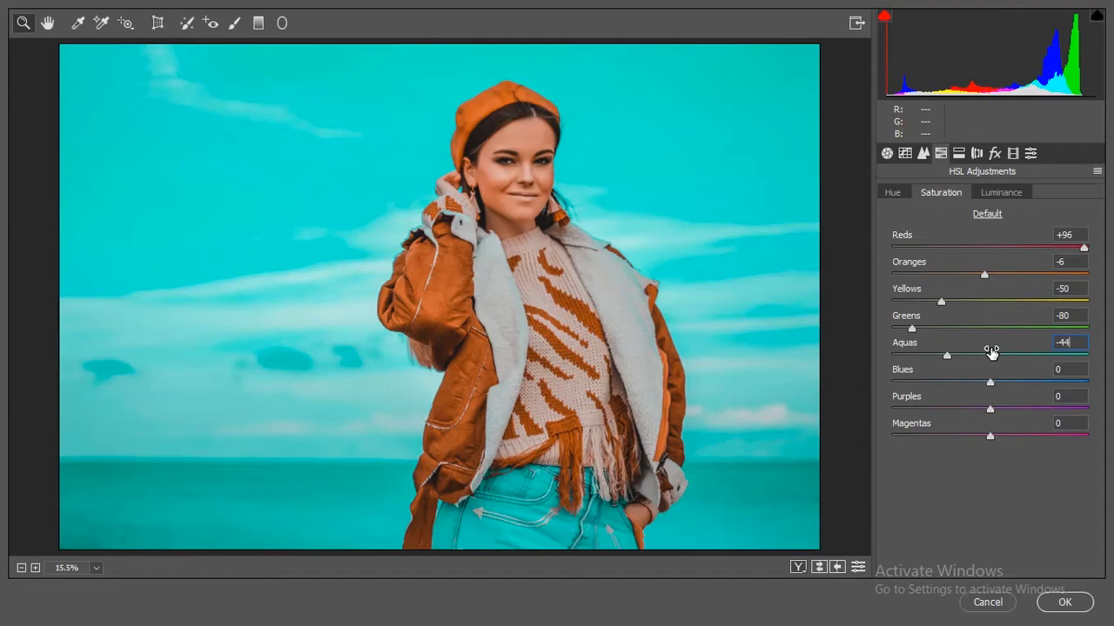
drag(1005, 374, 977, 375)
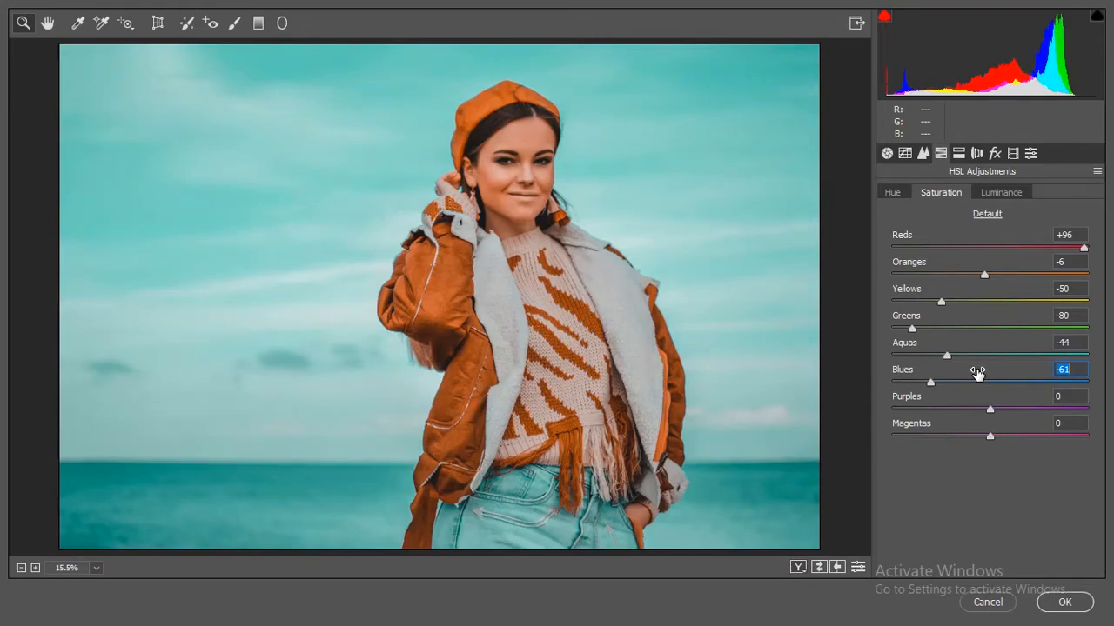
drag(1027, 401, 990, 398)
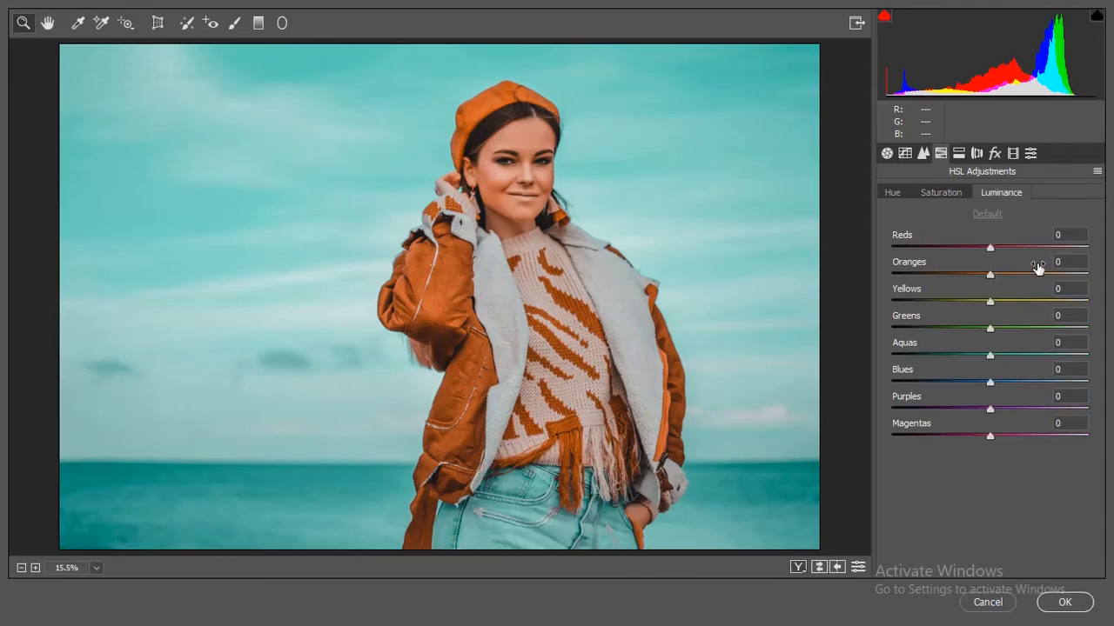
In the HSL luminance adjustments, set Yellows to -23, Greens to -61 and Aquas to -95.
drag(984, 291, 979, 291)
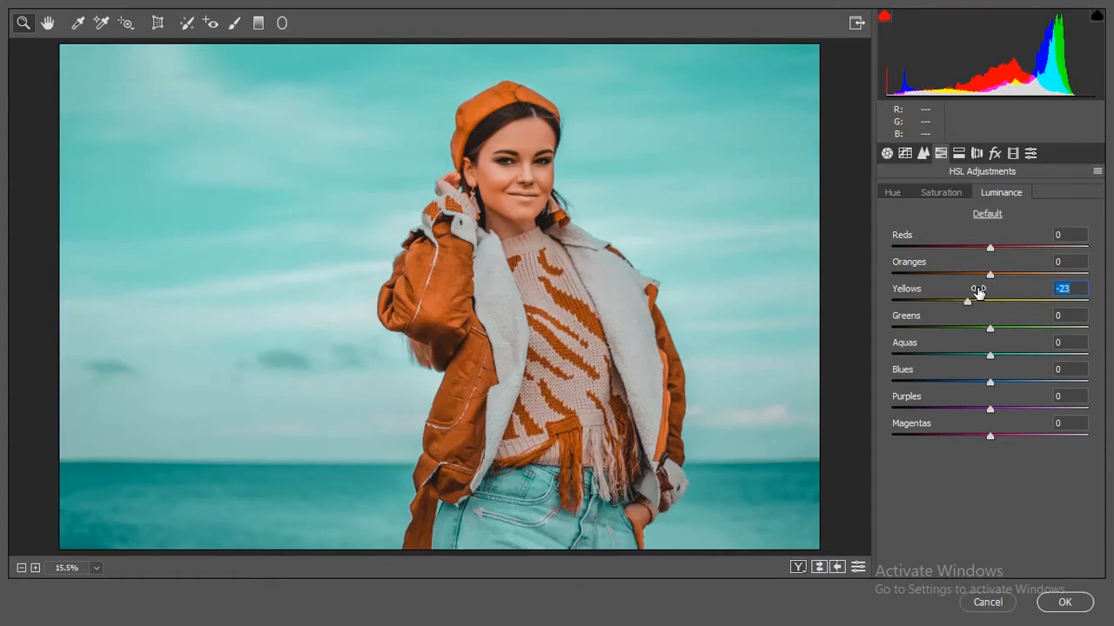
drag(1007, 317, 955, 320)
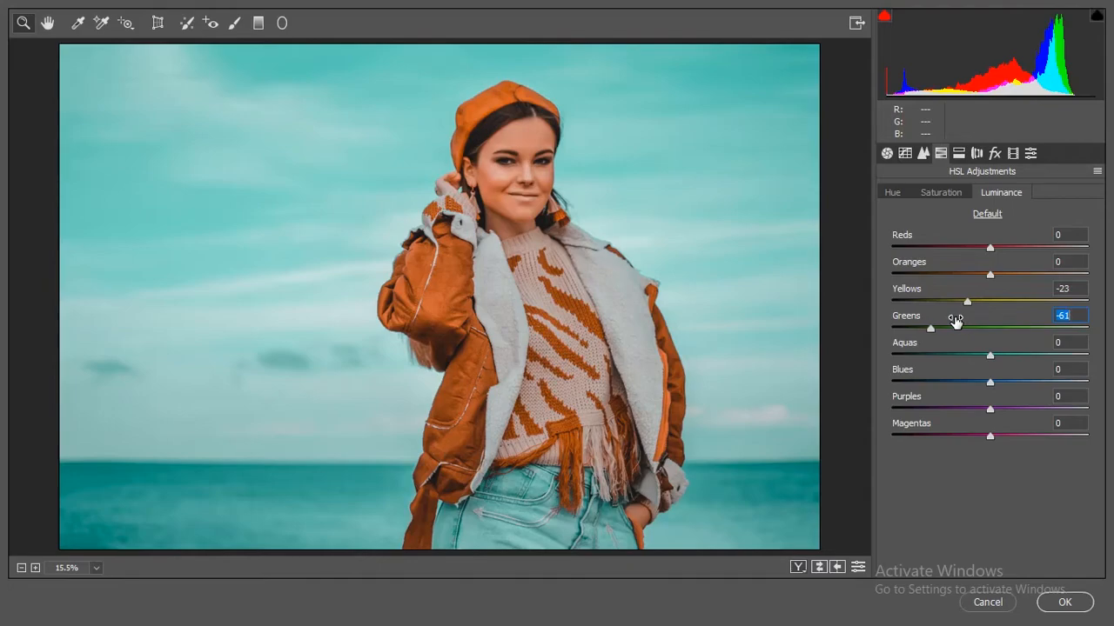
drag(1020, 350, 937, 346)
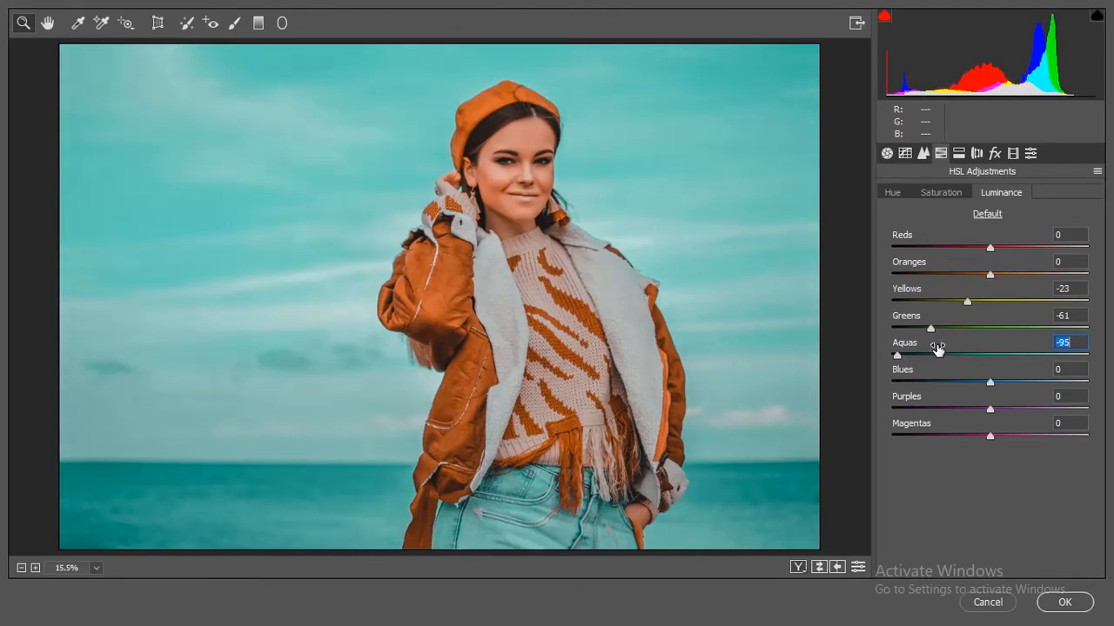
In the HSL luminance adjustments, set Blues to -33 and Purples to -20.
drag(1007, 375, 978, 373)
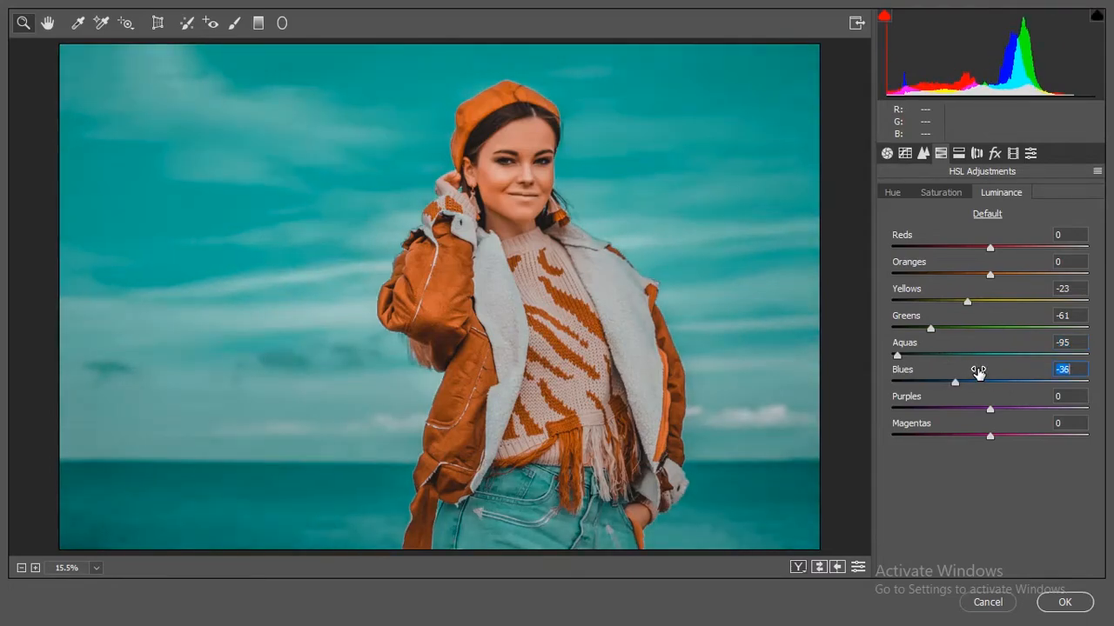
drag(979, 371, 976, 372)
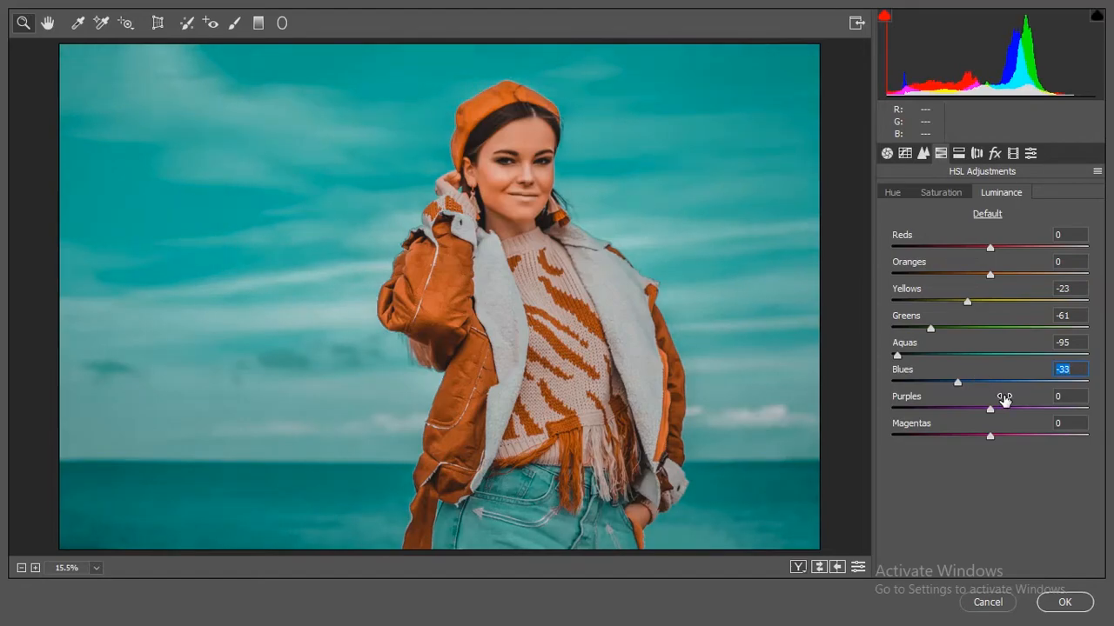
mouse_move(1007, 400)
mouse_down()
mouse_move(979, 398)
mouse_move(990, 398)
mouse_up()
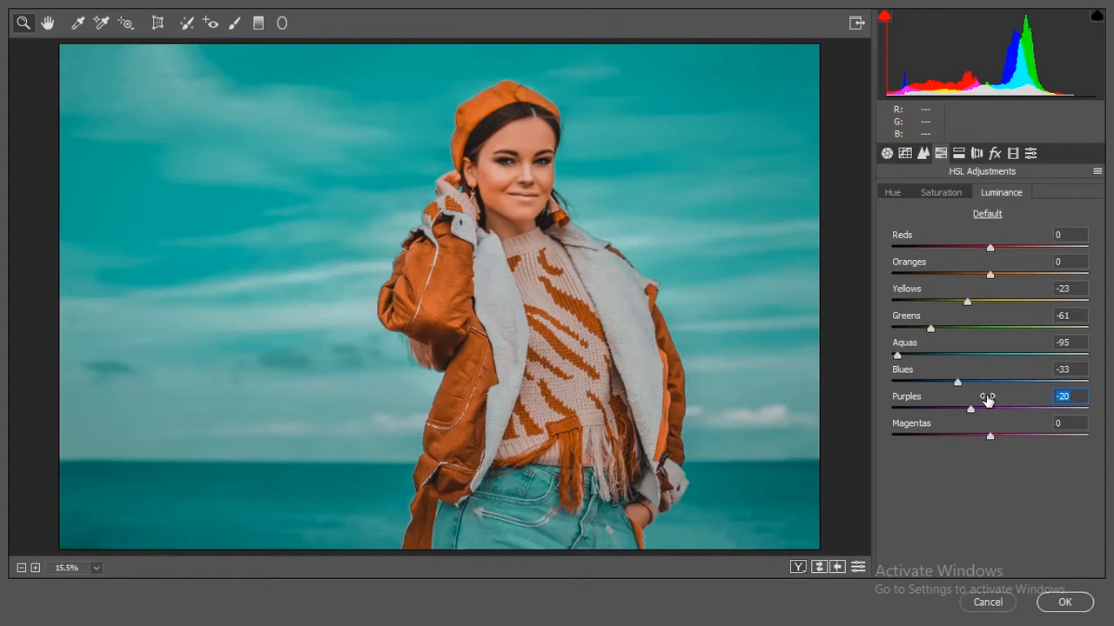
Add a post-crop vignette with amount -15, feather 59 and roundness +1.
click(994, 154)
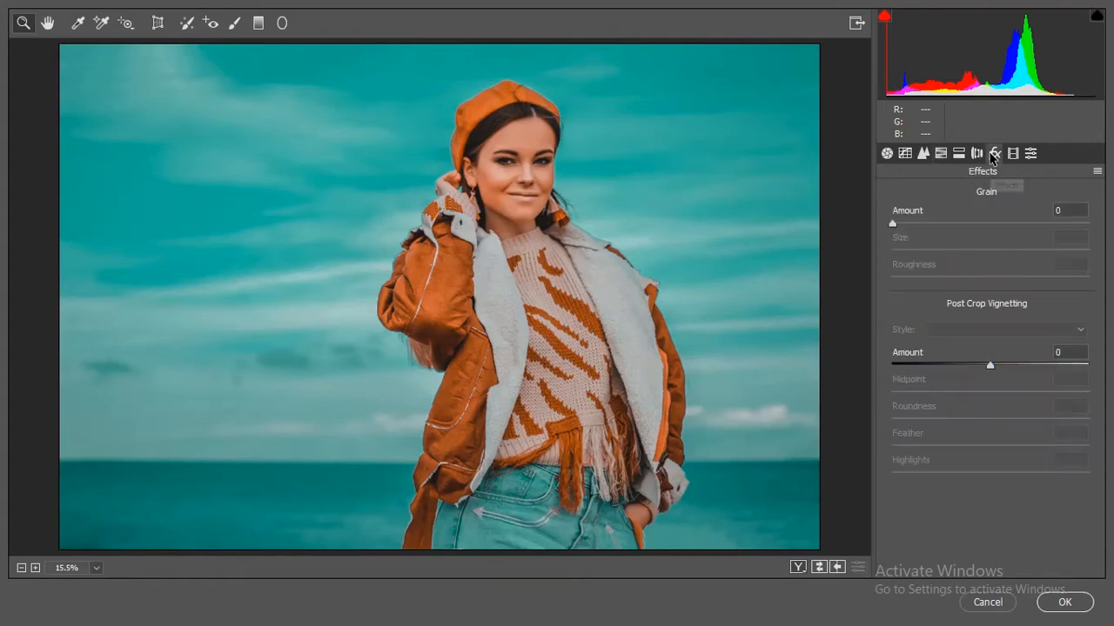
drag(994, 354, 984, 355)
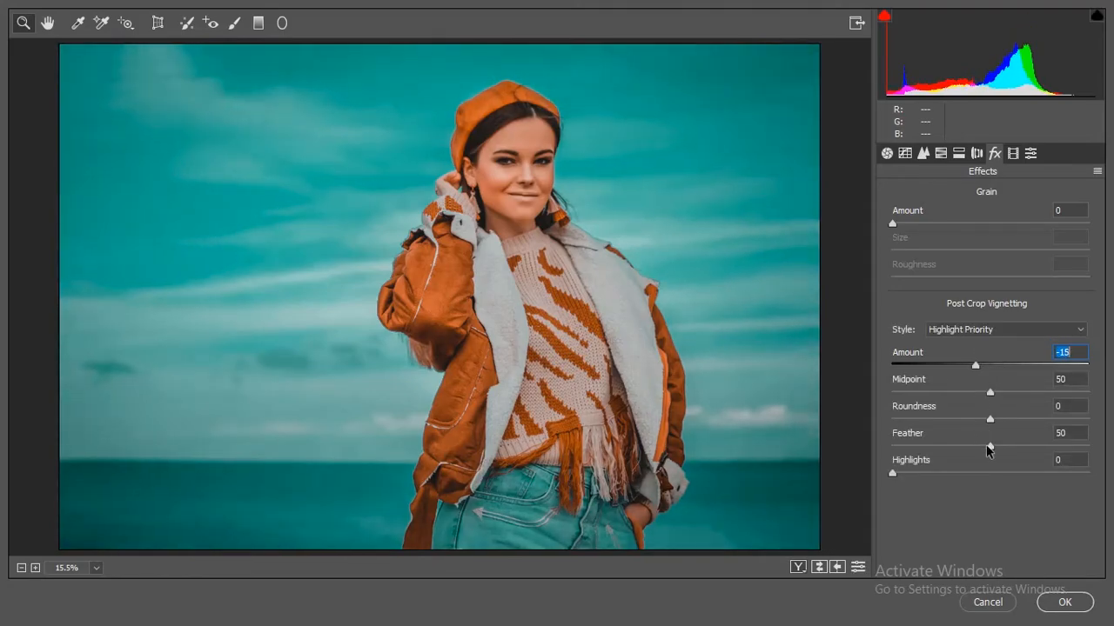
drag(990, 434, 994, 420)
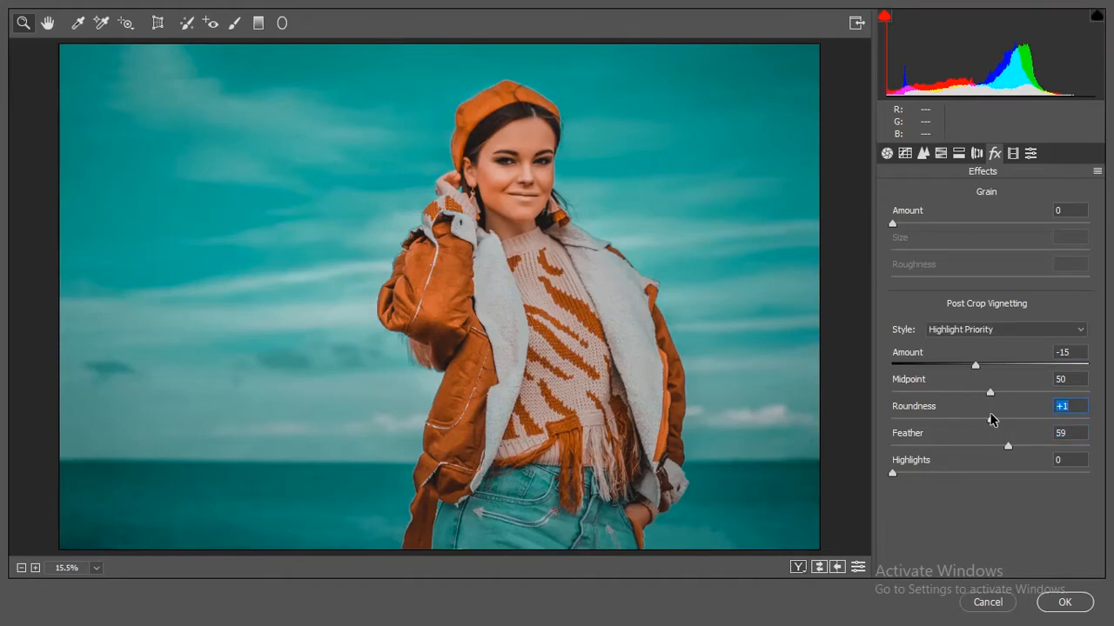
Save all Camera Raw settings to the Desktop as an XMP preset named "Aqua and brown by ksi editz".
click(886, 154)
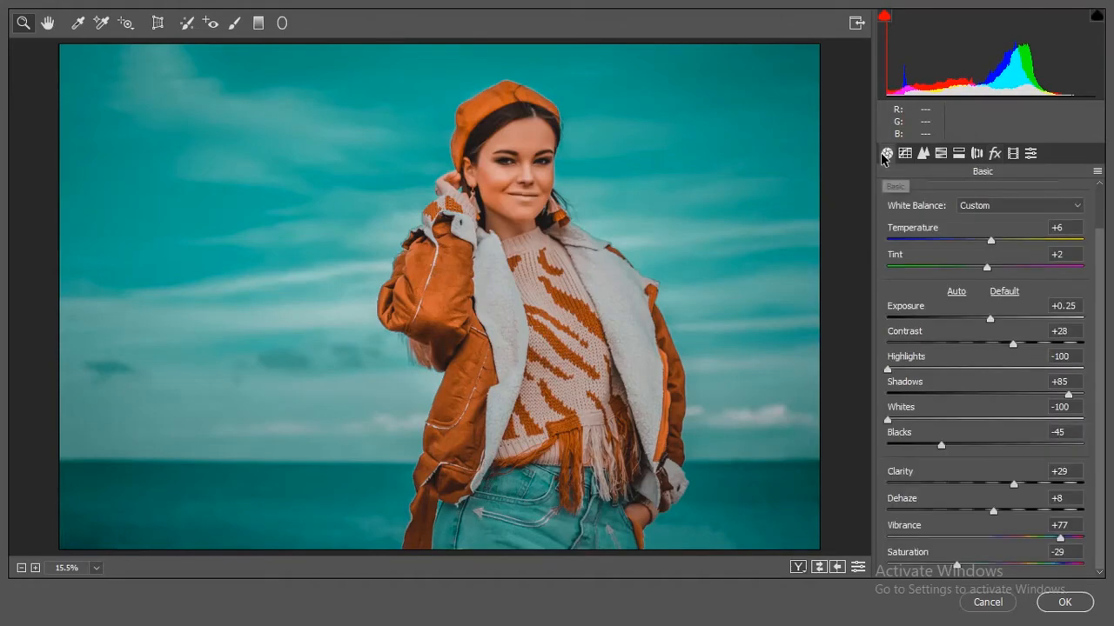
click(1096, 173)
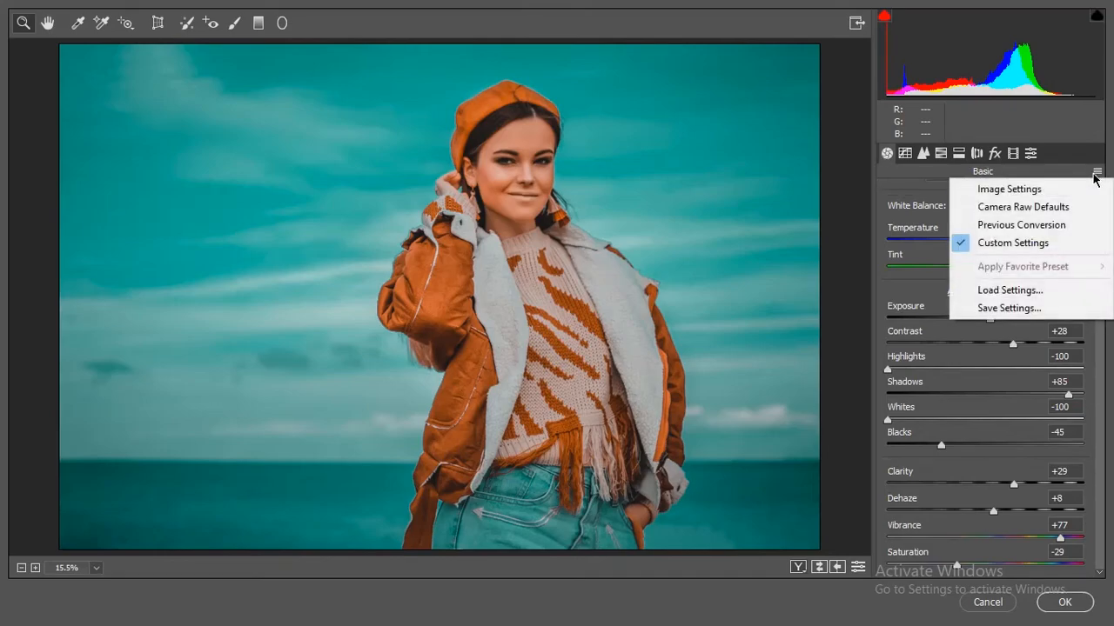
click(1001, 309)
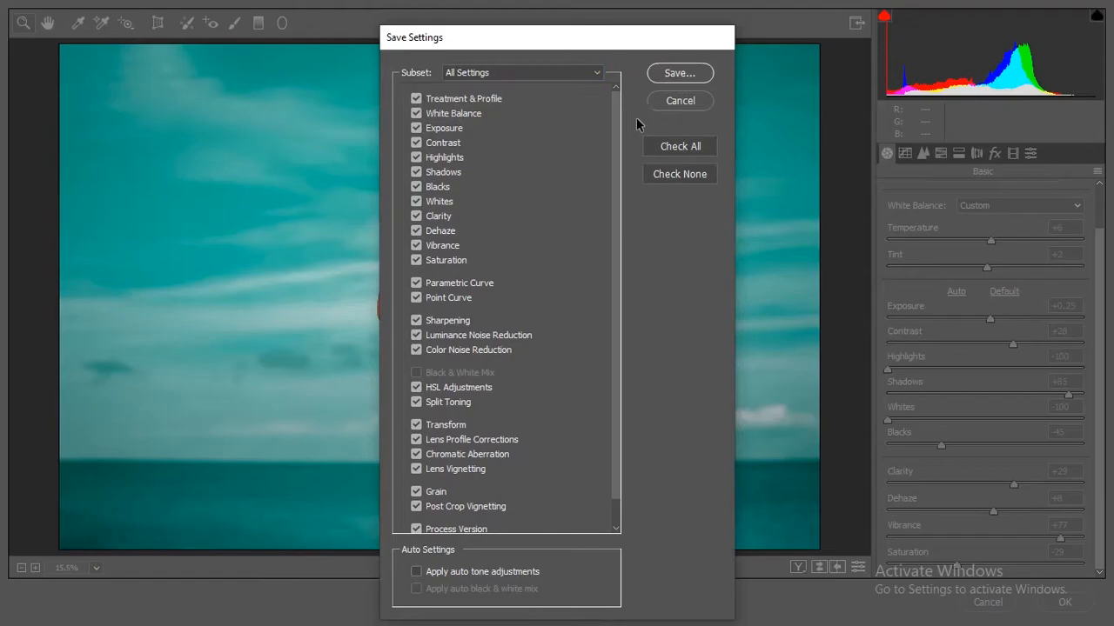
click(680, 73)
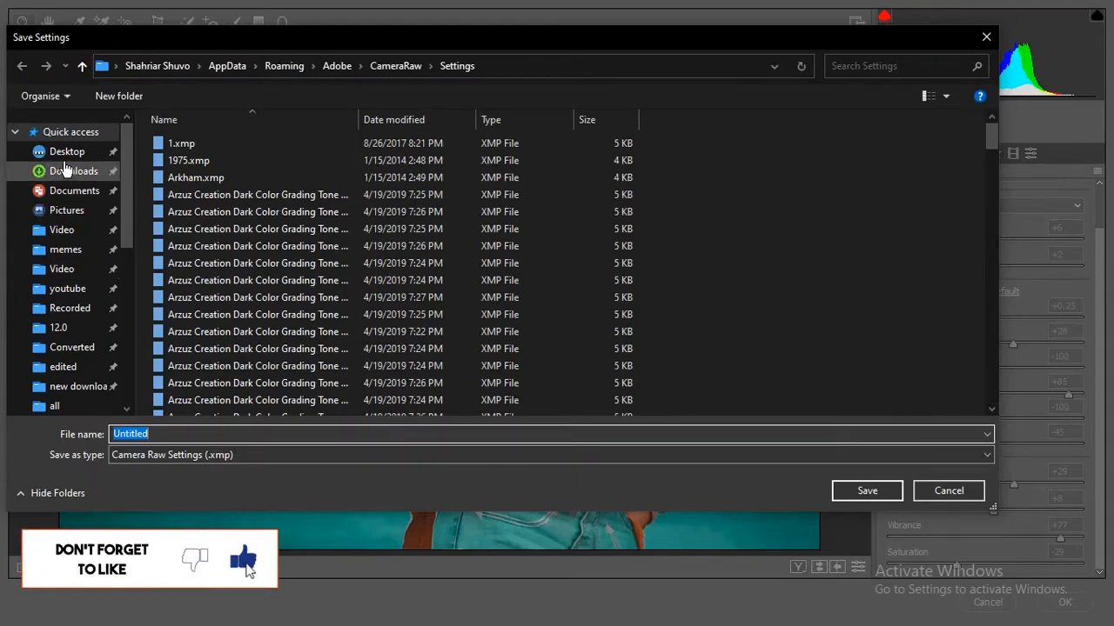
click(63, 153)
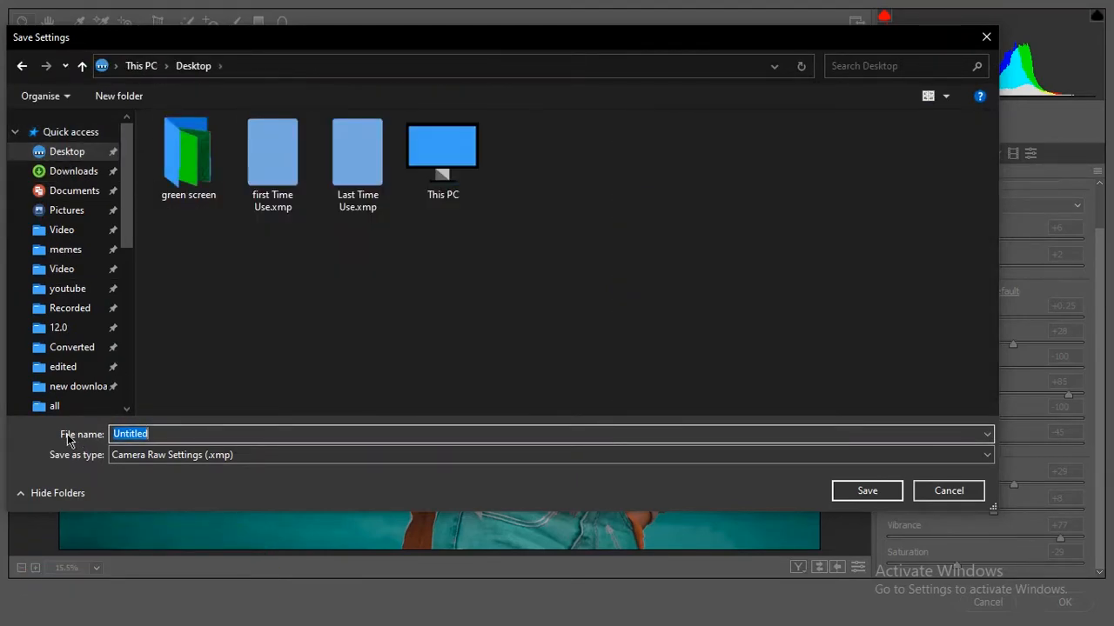
text(Au)
key(BackSpace)
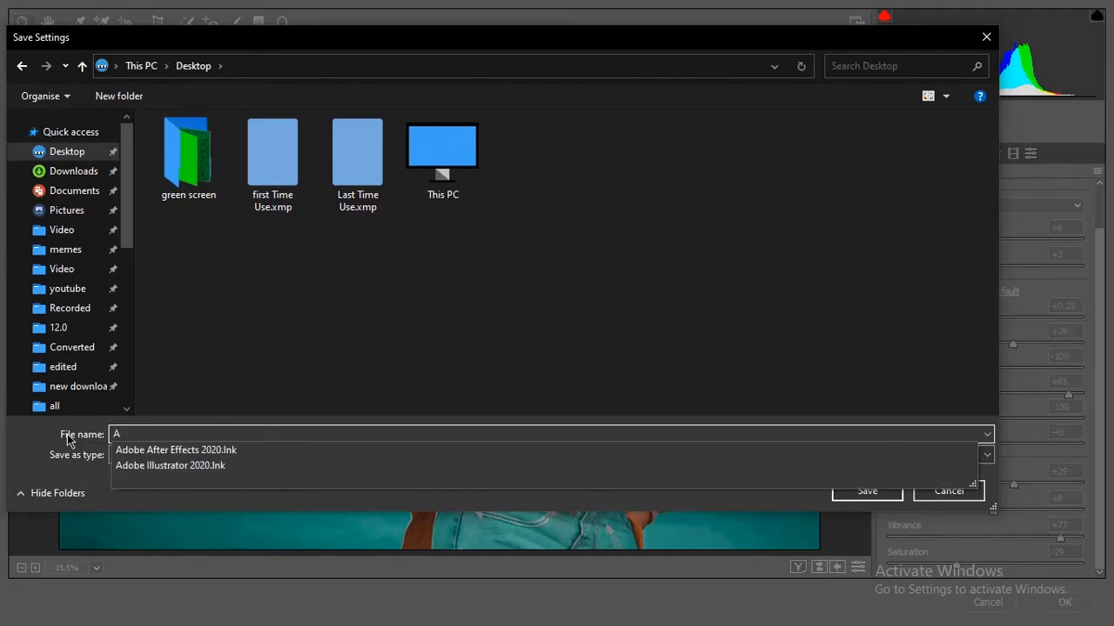
text(qua and brown by ksi editz)
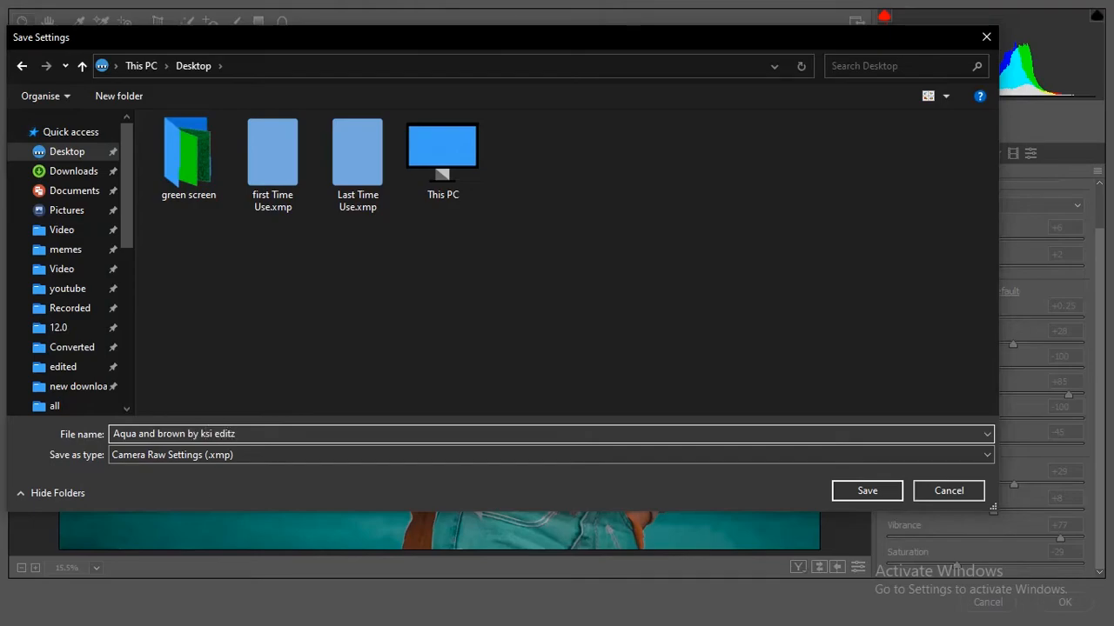
click(867, 493)
Apply the Camera Raw grade to the Background copy layer and compare it with the original by toggling the layer's visibility.
click(1048, 602)
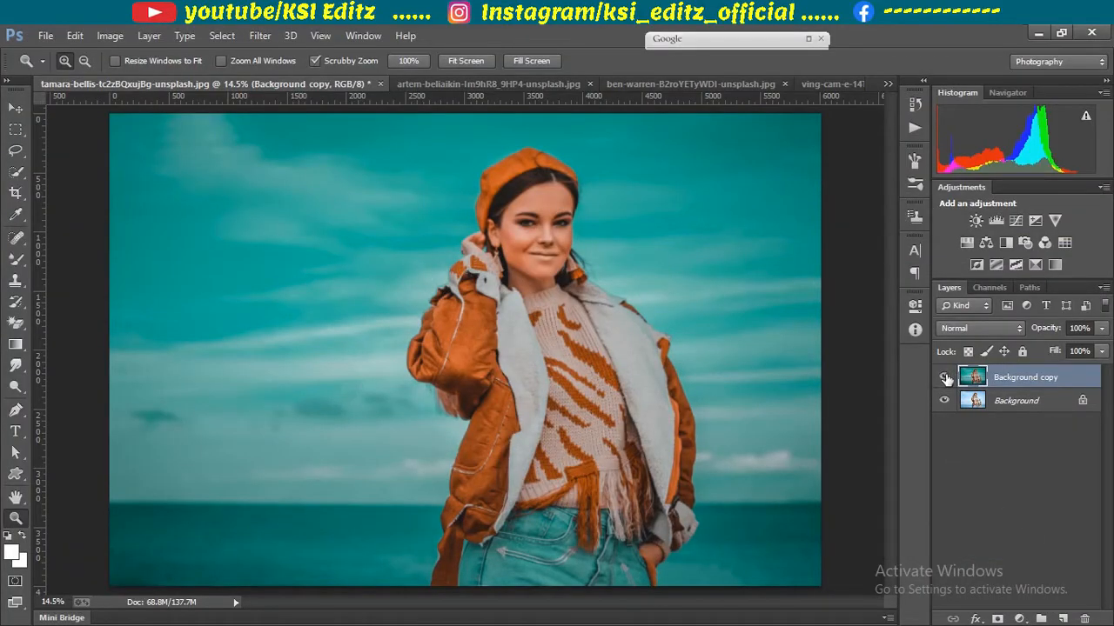
click(943, 377)
click(944, 377)
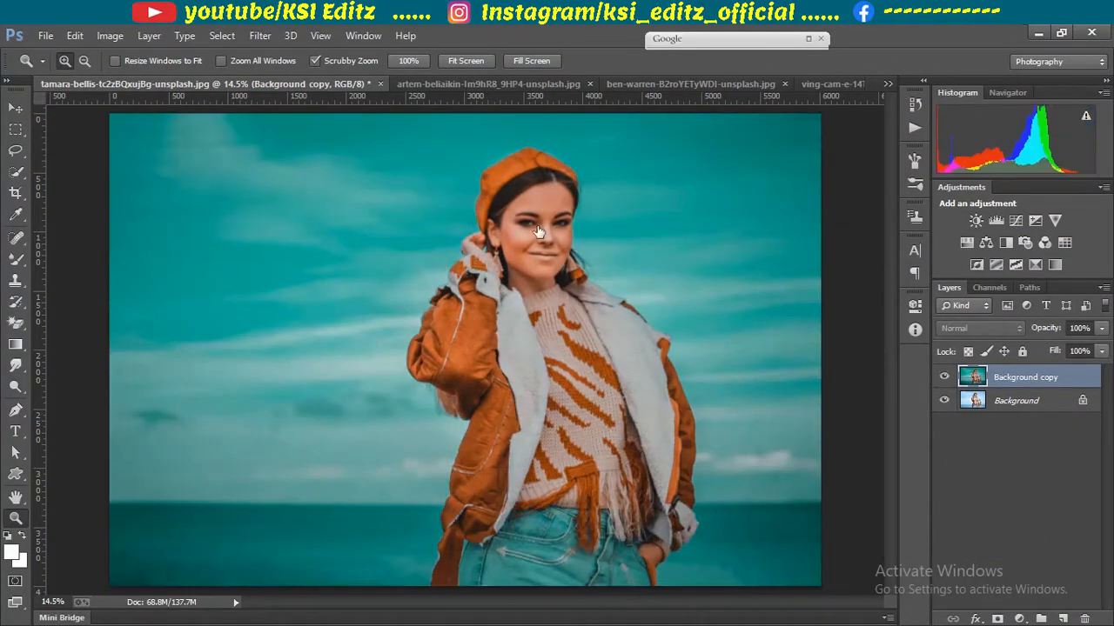
Reapply the last Camera Raw Filter to Layer 1 of the photo of the woman in a pink dress, and compare before and after.
click(451, 91)
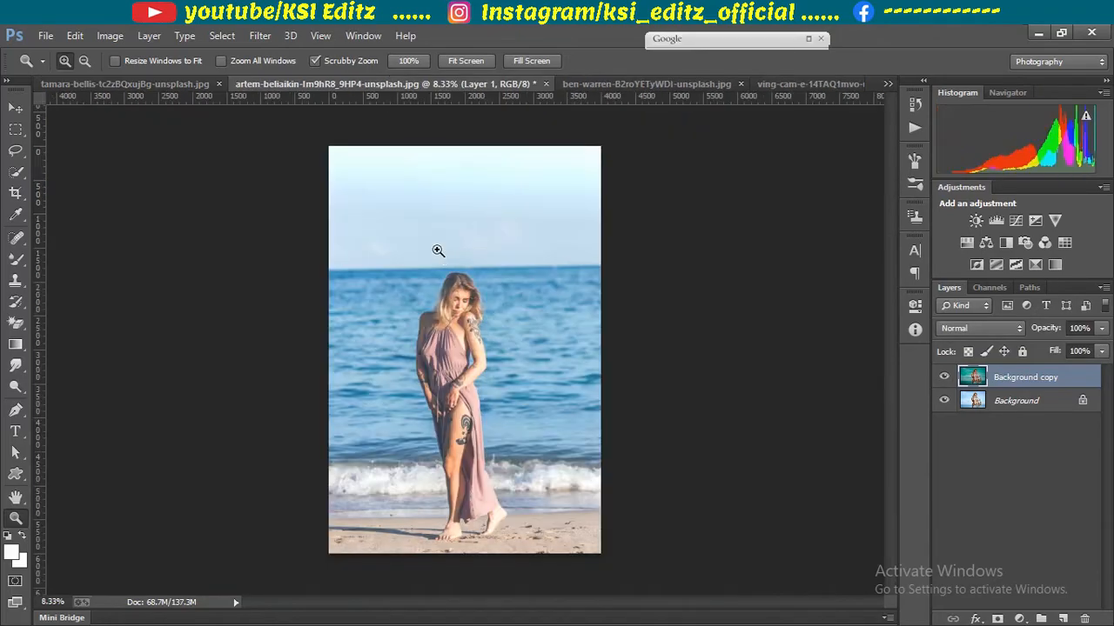
right_click(438, 250)
click(461, 259)
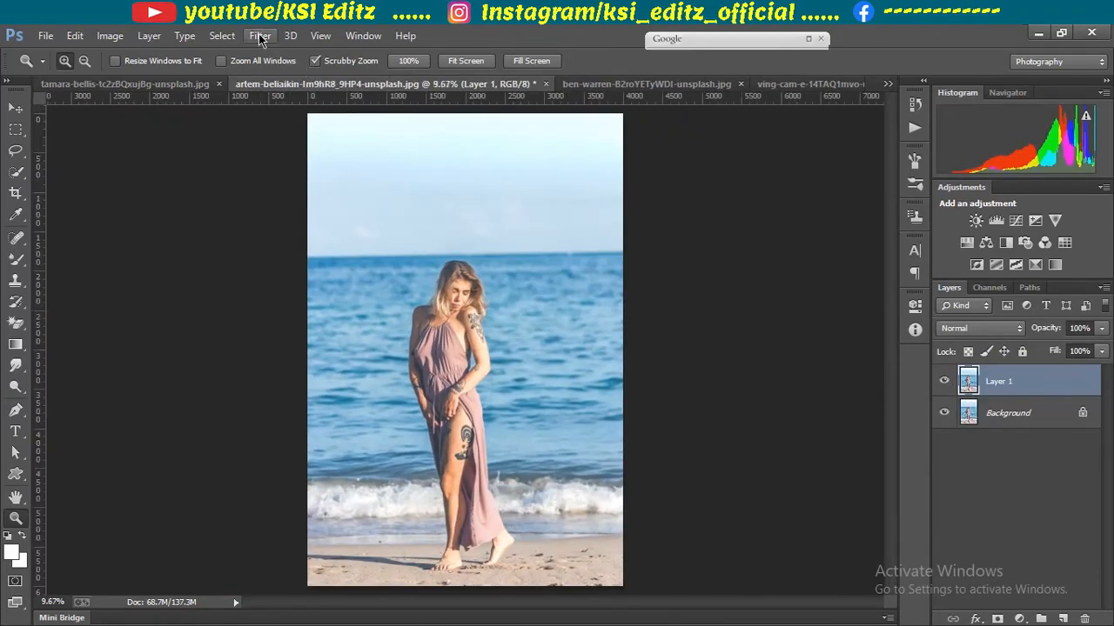
click(259, 36)
click(267, 56)
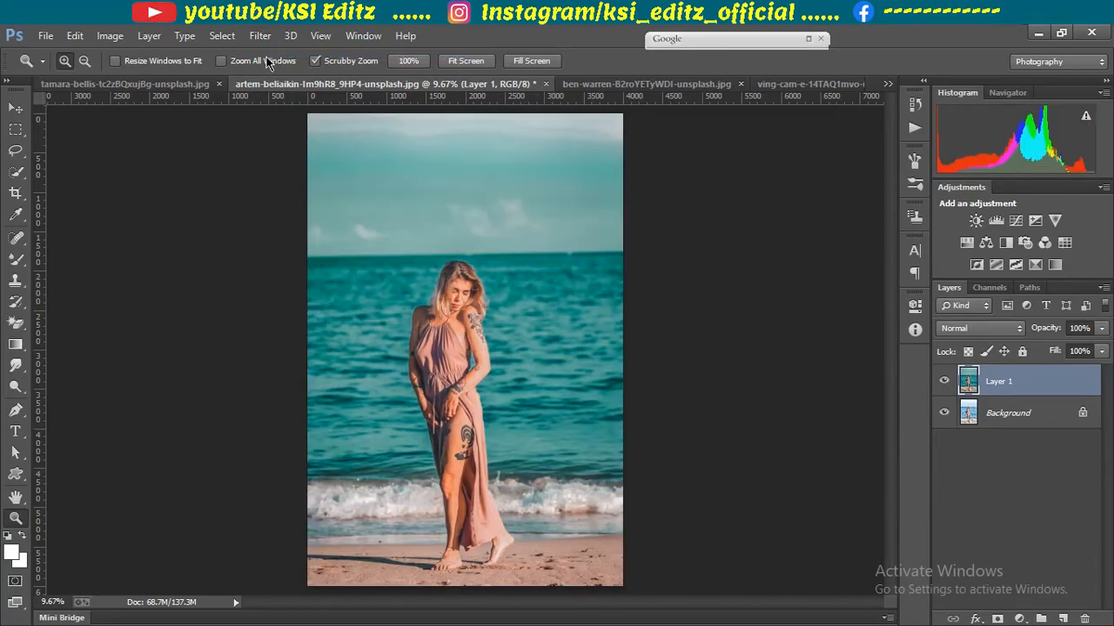
click(945, 381)
click(945, 381)
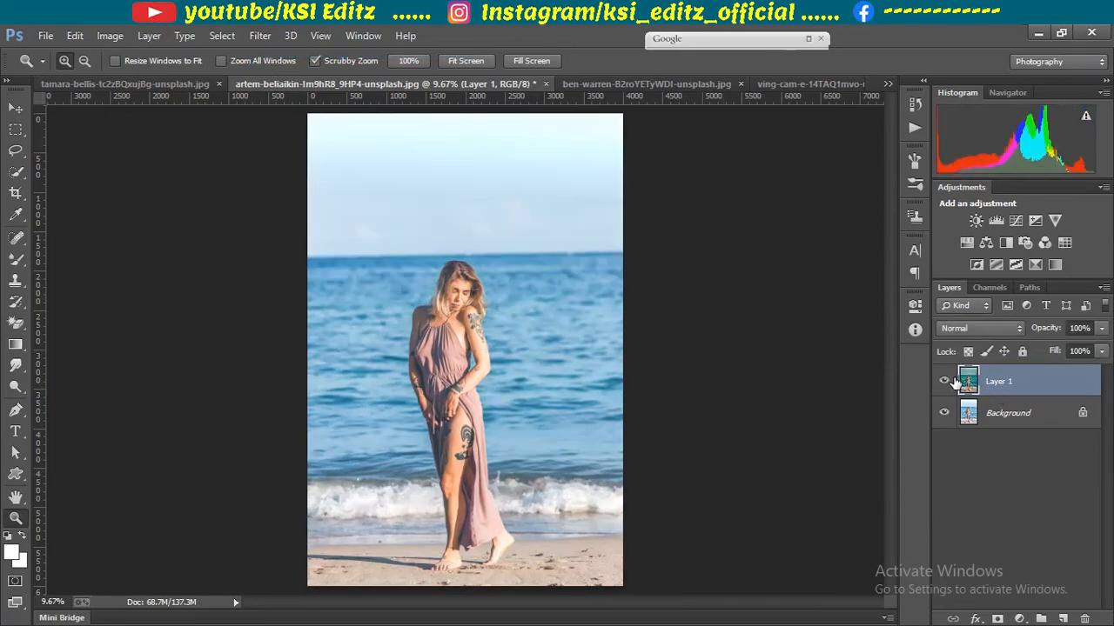
Fit the photo of the man facing the sea on screen, repeat the last Camera Raw Filter on Layer 1 and compare before and after.
click(645, 87)
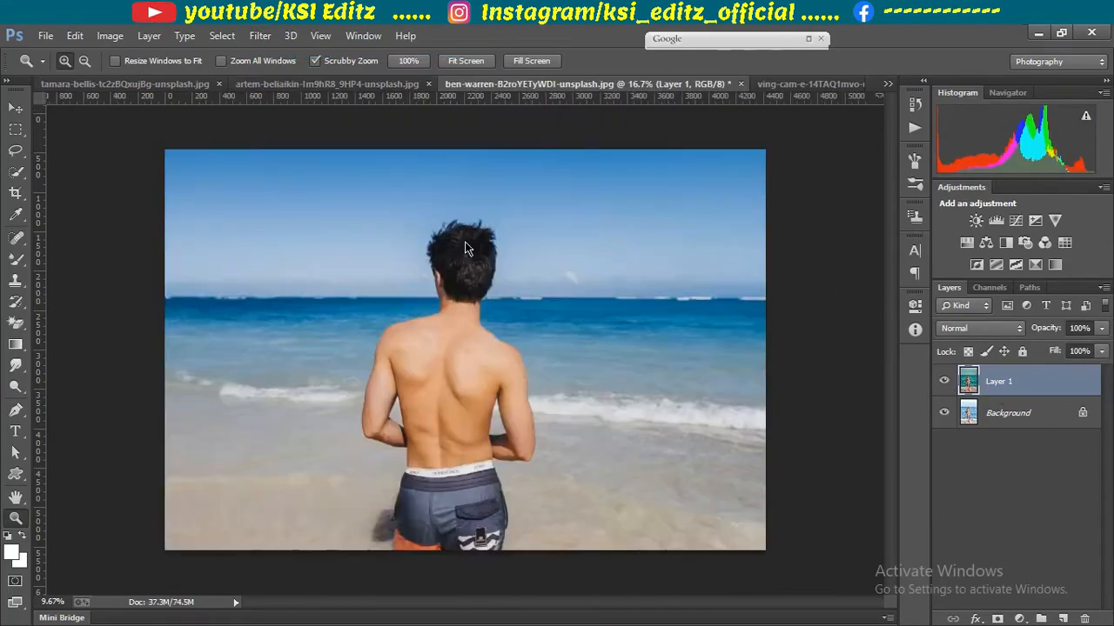
right_click(468, 250)
click(502, 265)
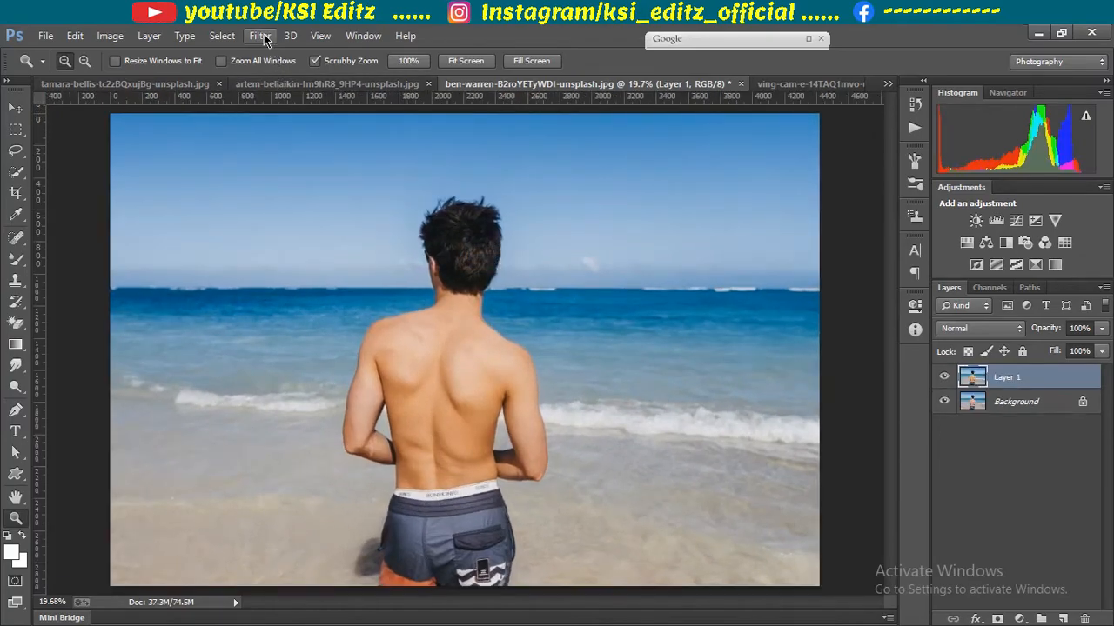
click(262, 34)
click(276, 59)
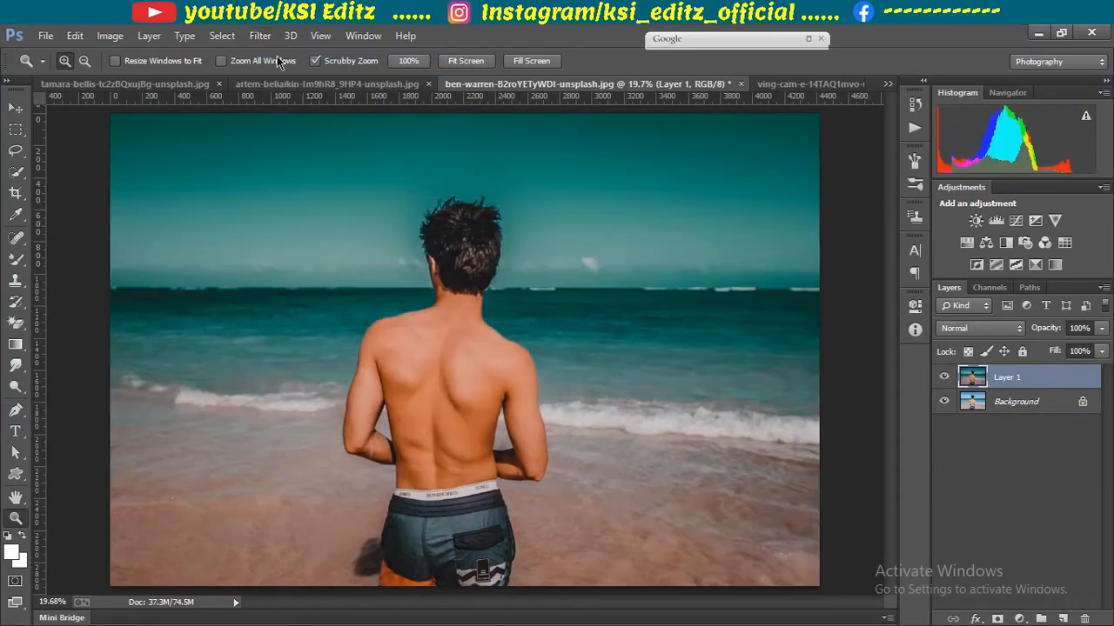
click(944, 376)
click(944, 377)
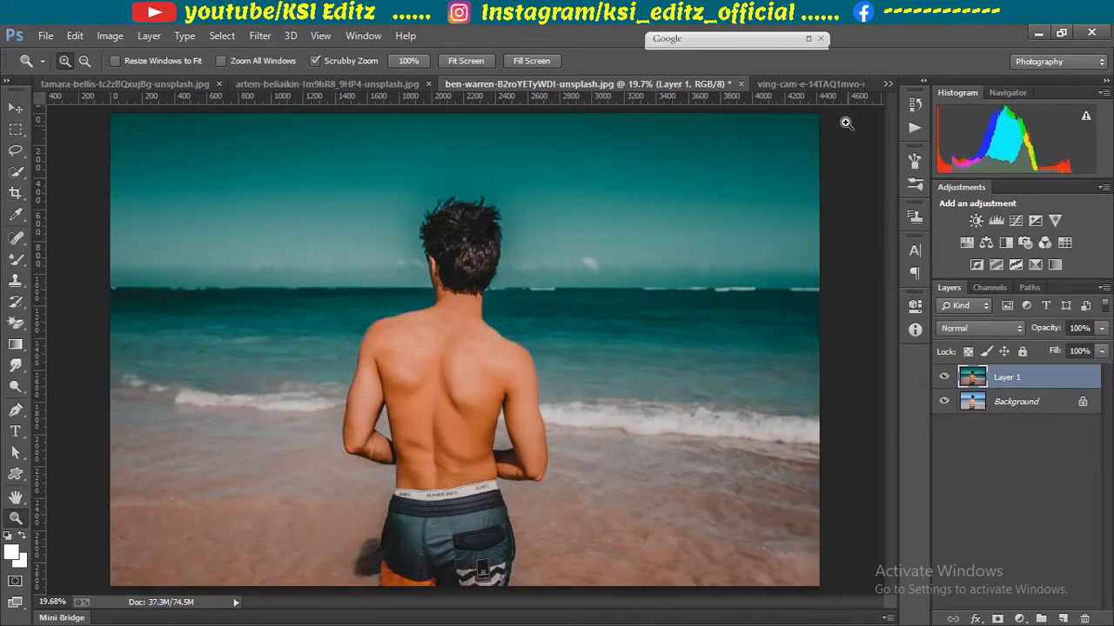
Apply the same Camera Raw grade to Layer 1 of the photo of the woman in sunglasses and compare it with the original.
click(809, 83)
right_click(510, 244)
click(541, 250)
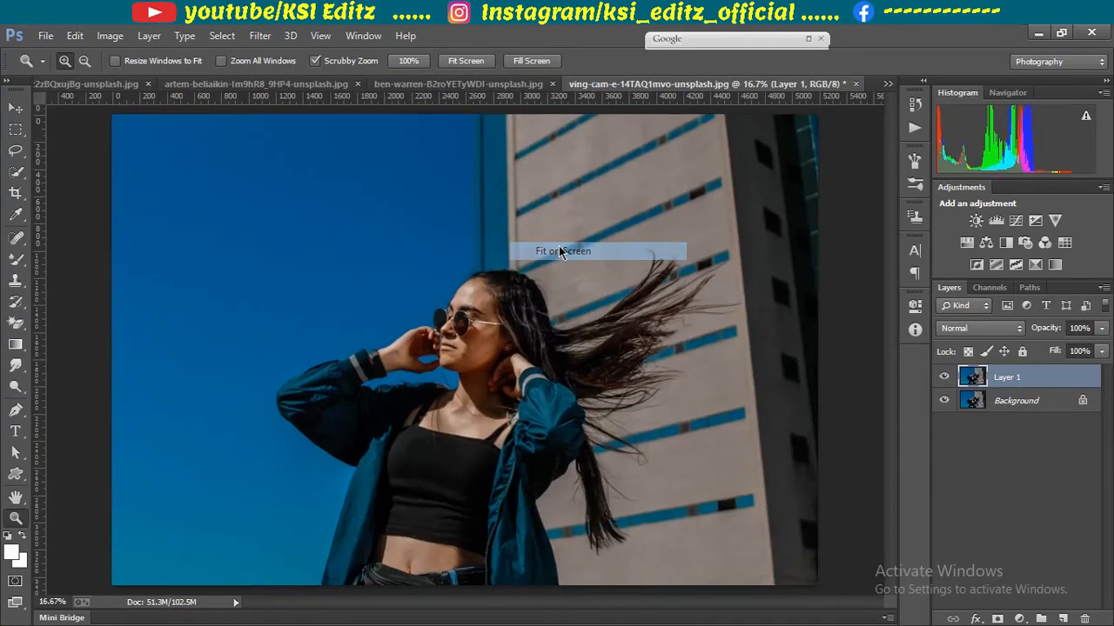
click(260, 35)
click(279, 54)
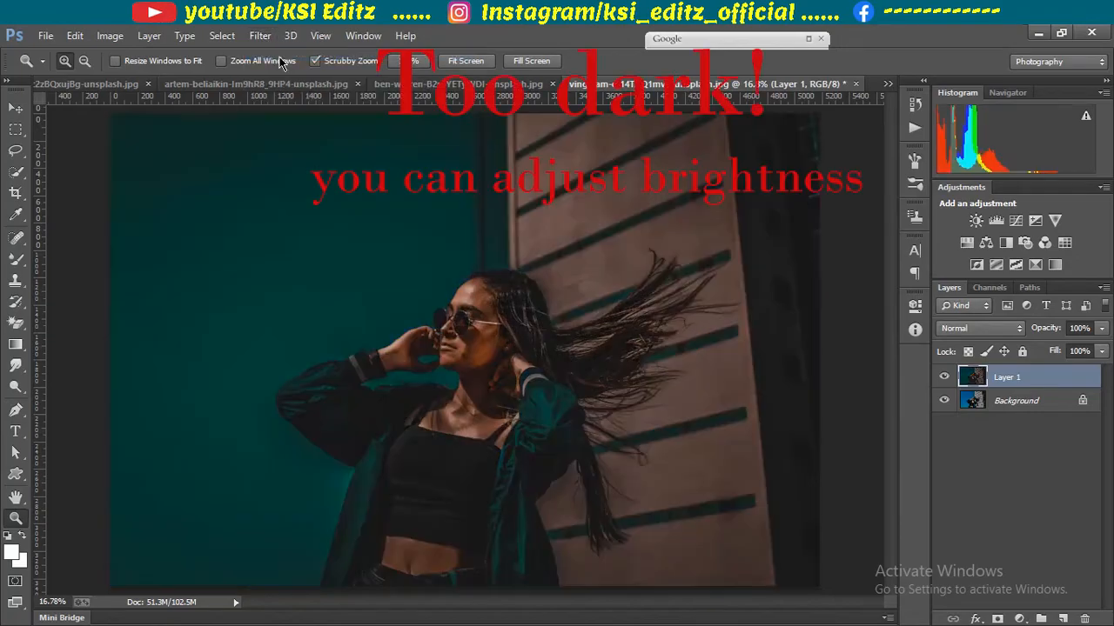
click(944, 377)
click(944, 377)
Open the photo of the man in a cap, repeat the last Camera Raw Filter on its Layer 1 and compare with the original.
click(887, 83)
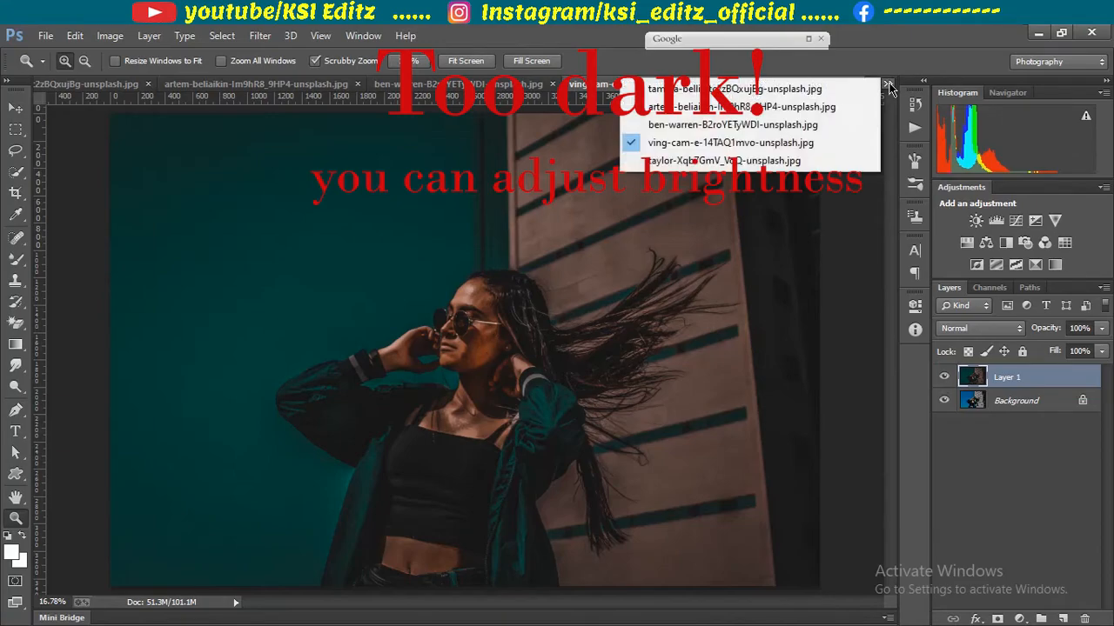
click(760, 160)
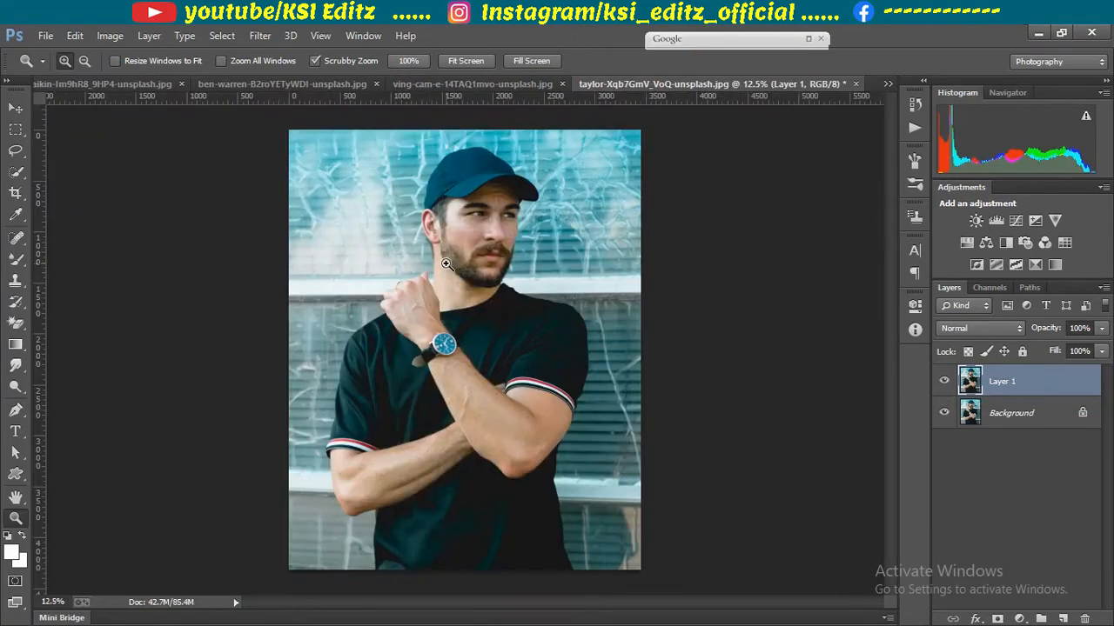
right_click(446, 263)
click(473, 272)
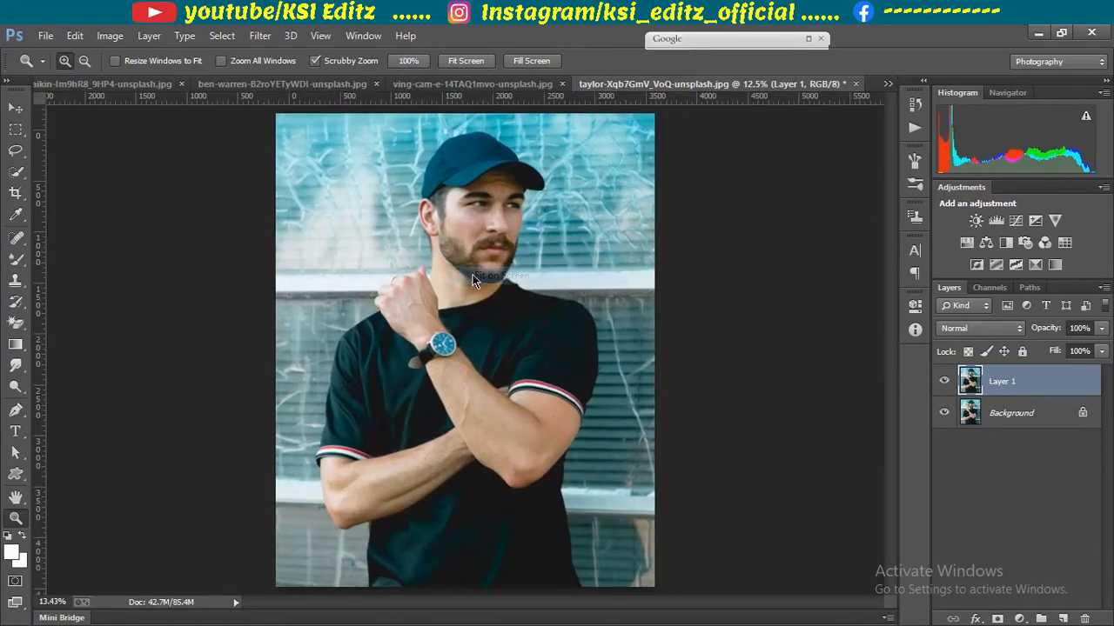
click(258, 35)
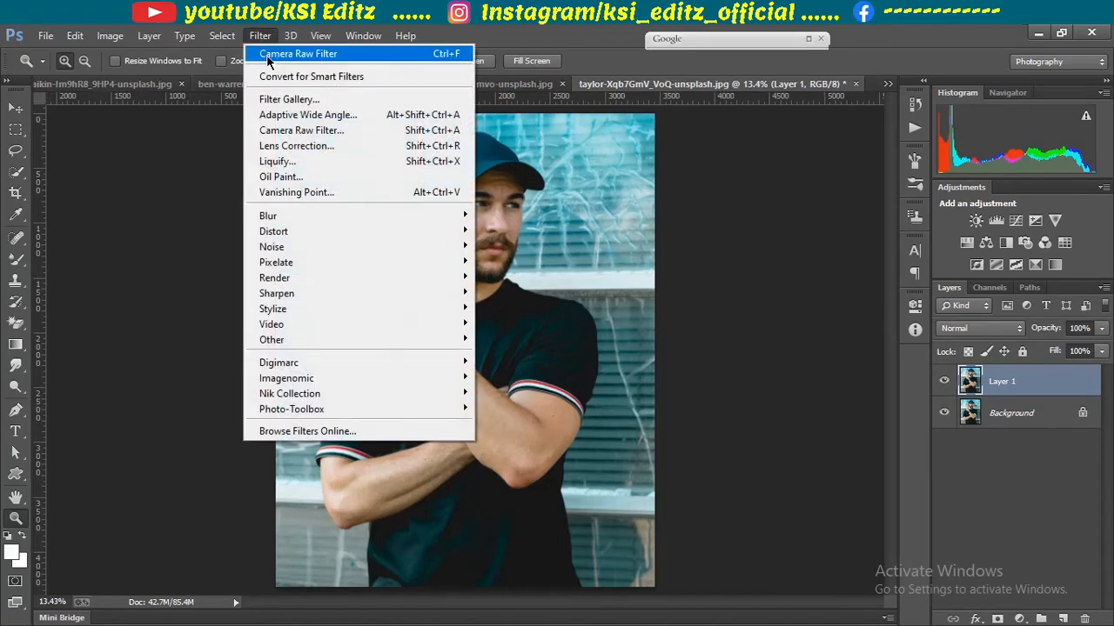
click(271, 52)
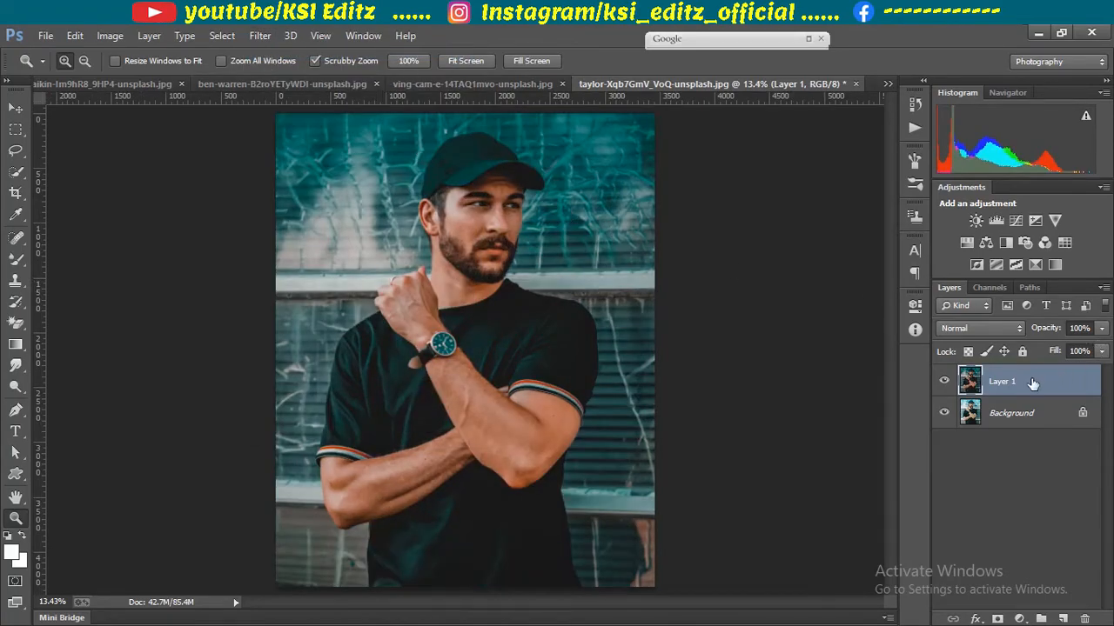
click(943, 382)
click(943, 382)
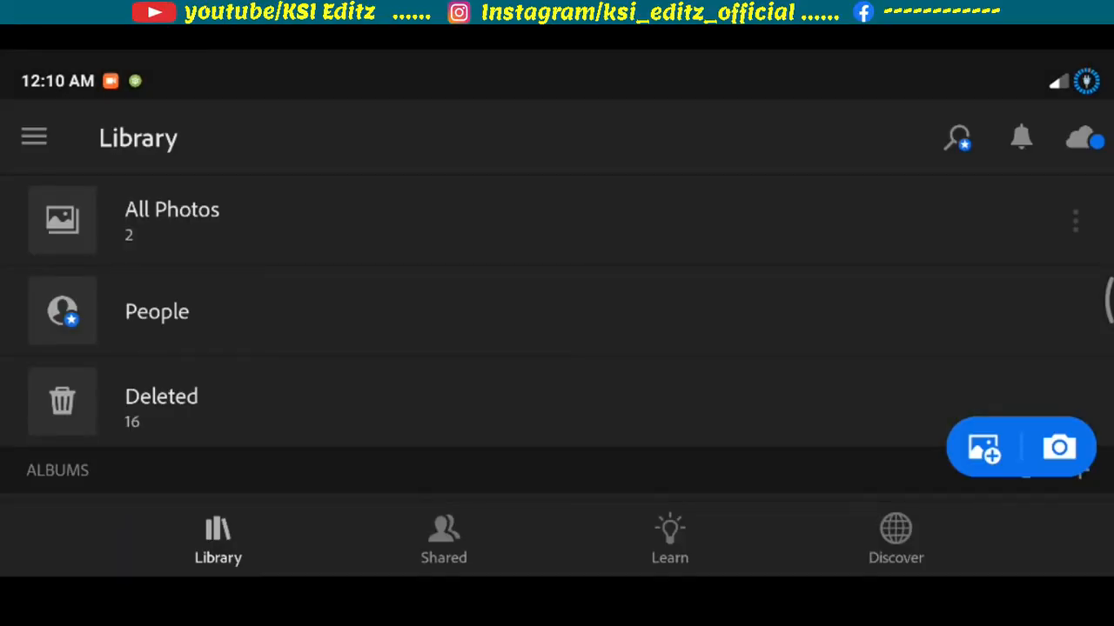
In Lightroom mobile, open the beach portrait from All Photos and apply the "Aqua and brown by ksi editz" user preset.
click(186, 217)
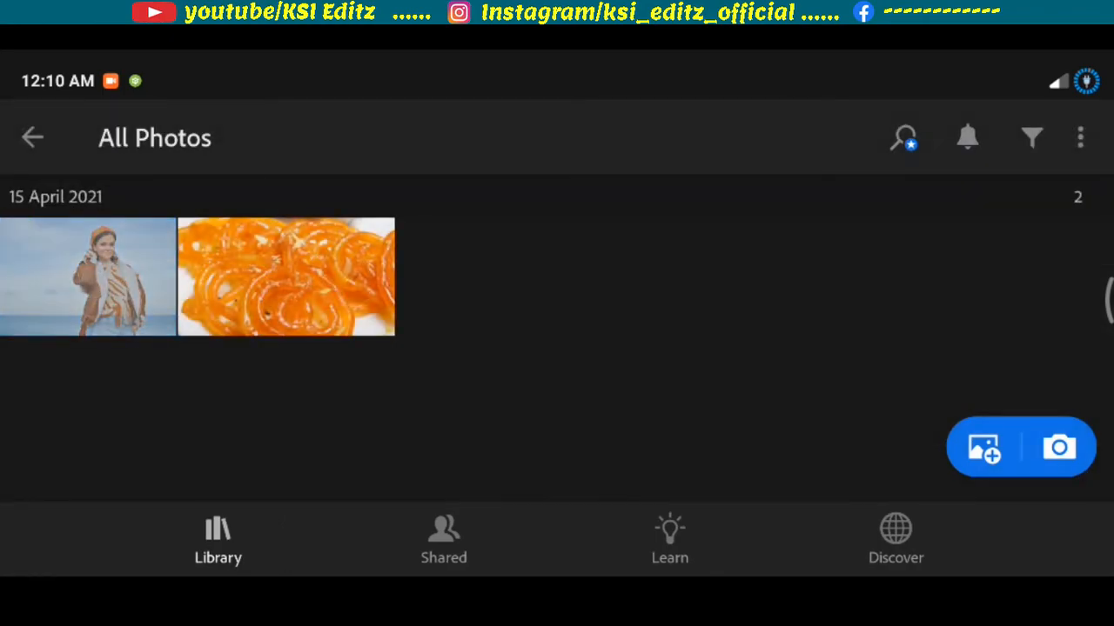
click(87, 277)
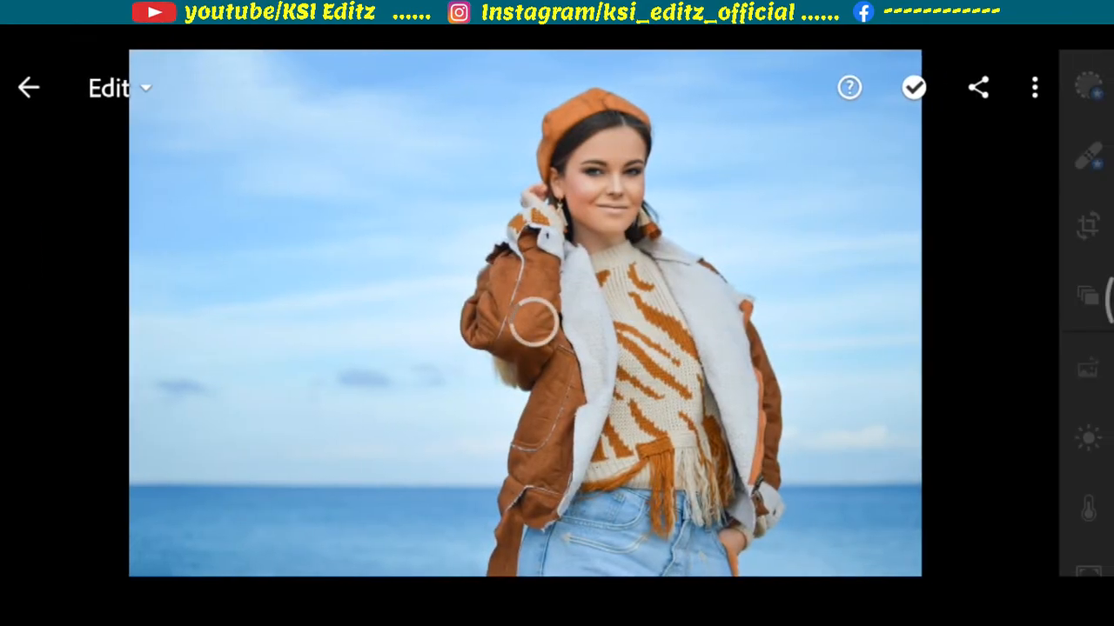
drag(1089, 461, 1084, 148)
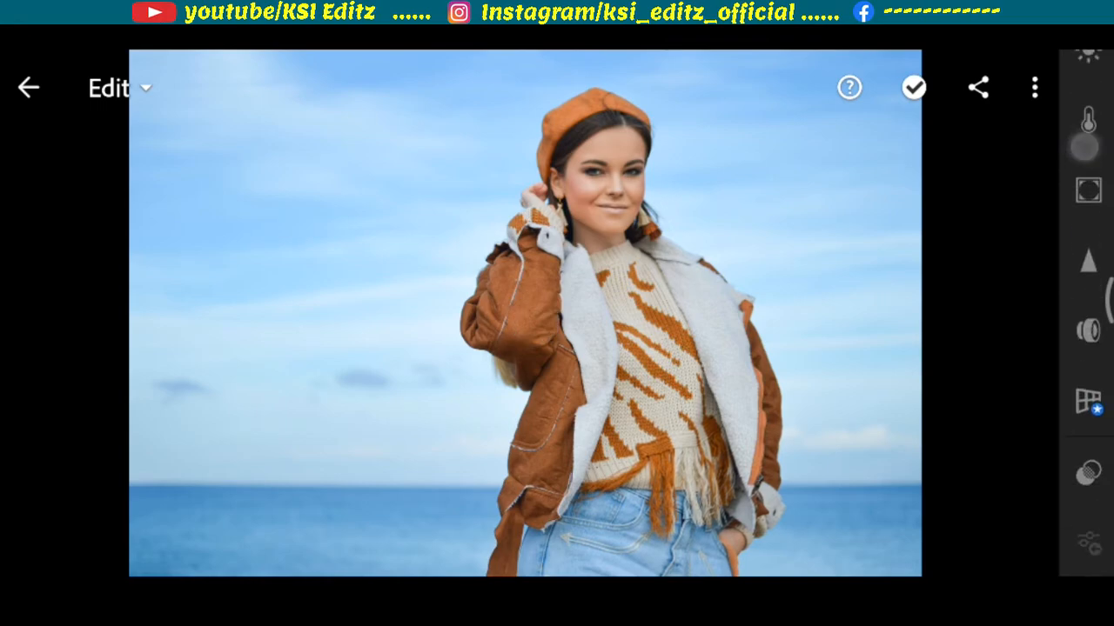
click(1086, 329)
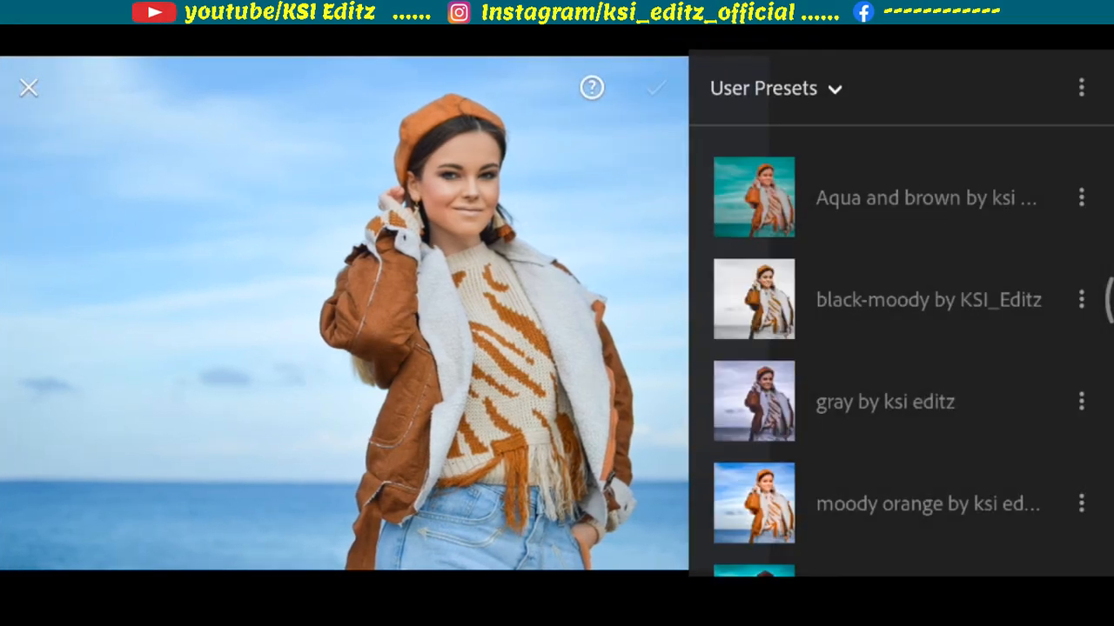
click(764, 88)
drag(656, 515, 684, 166)
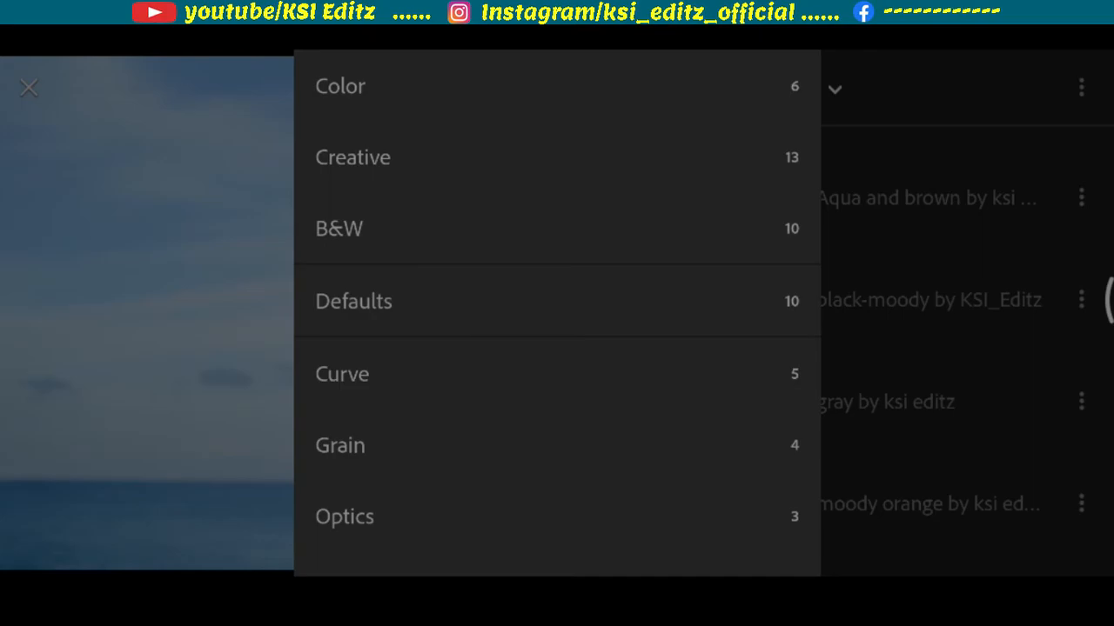
drag(598, 270, 621, 186)
click(400, 544)
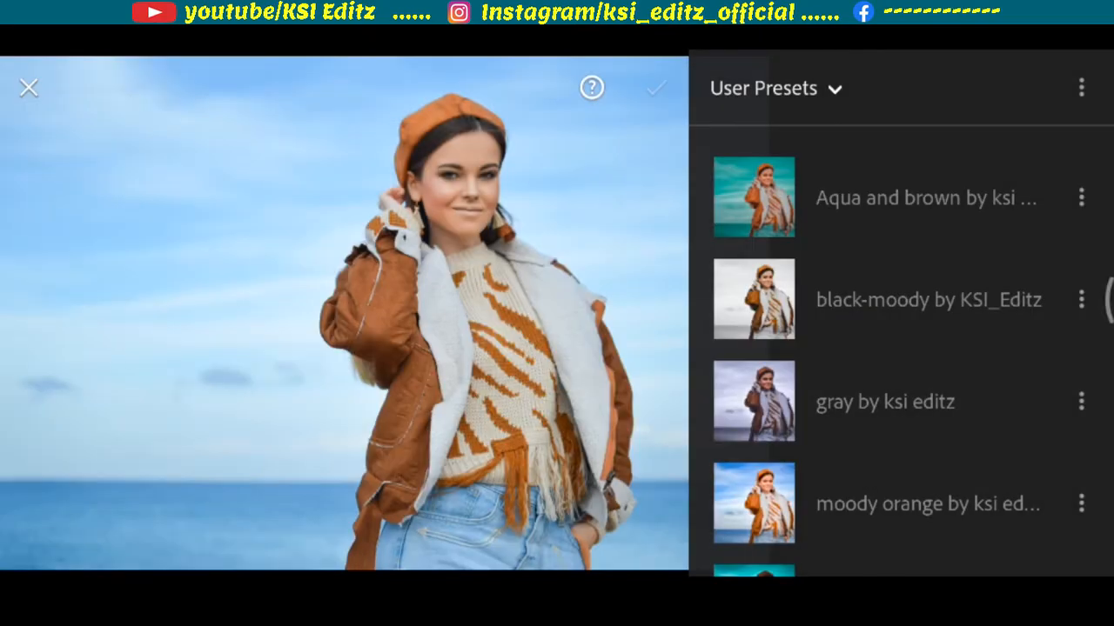
click(870, 198)
click(656, 87)
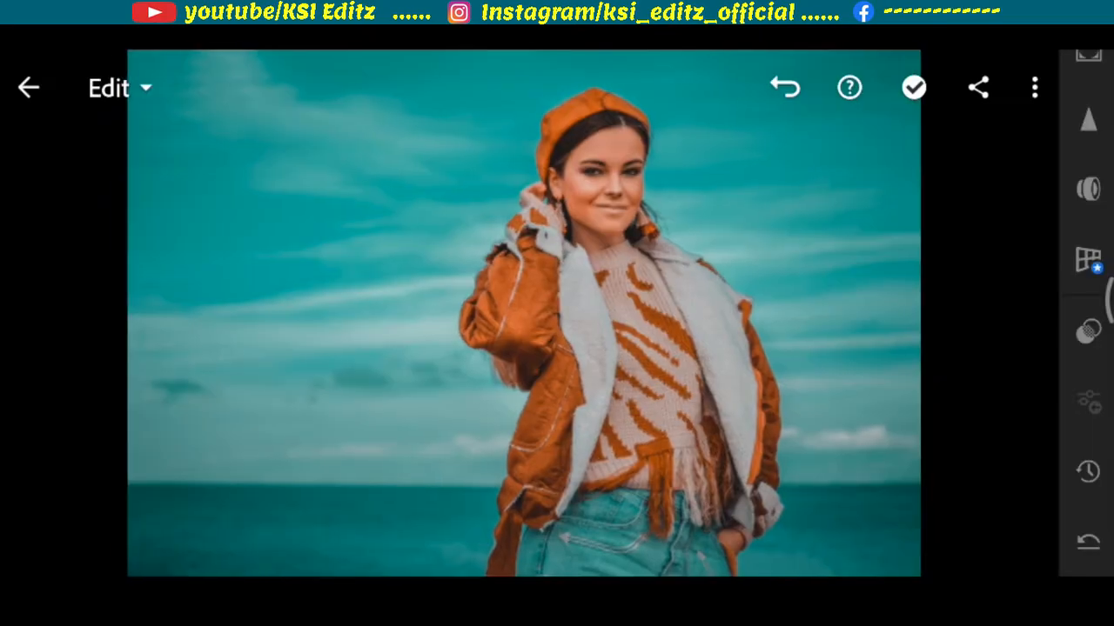
Examine the graded portrait up close, including the jacket, jeans and sea.
drag(850, 287, 850, 286)
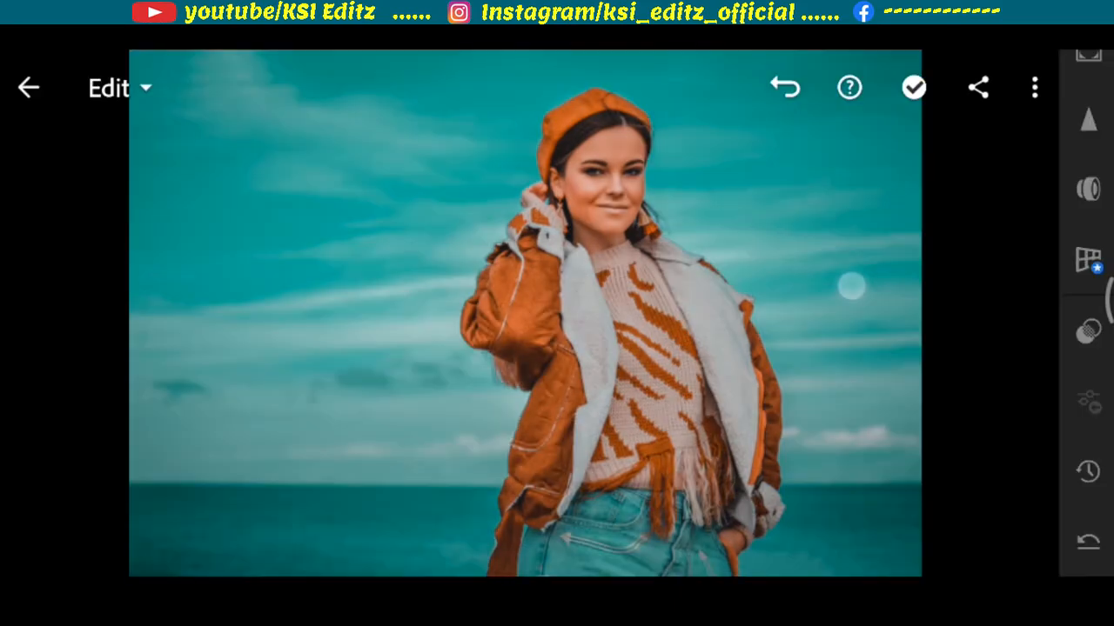
scroll(635, 259, up, 3)
drag(928, 264, 904, 135)
drag(845, 515, 903, 268)
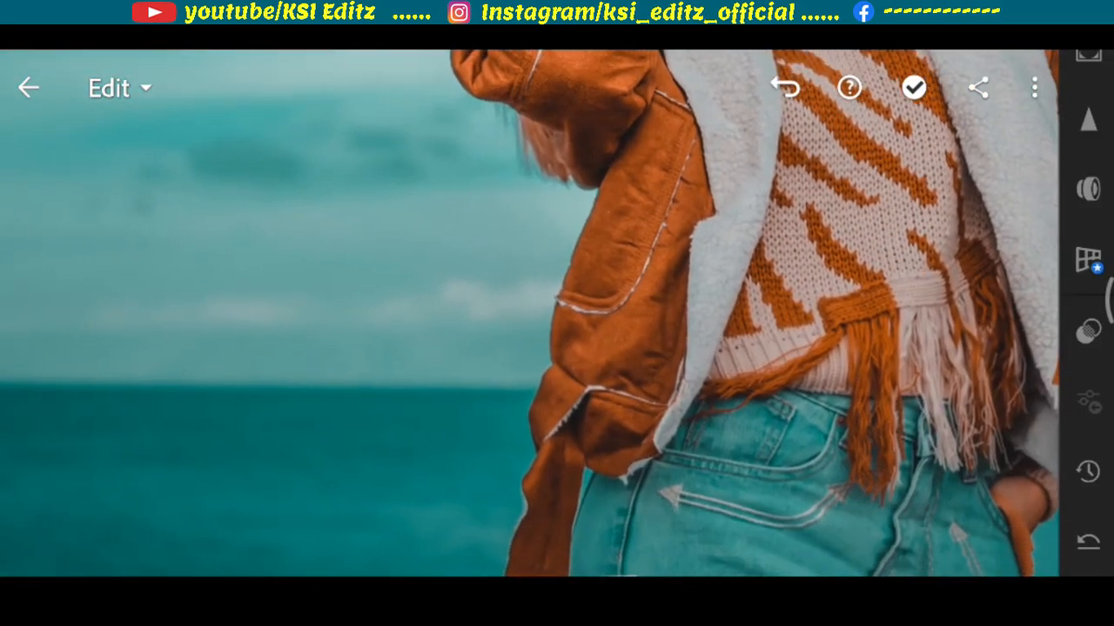